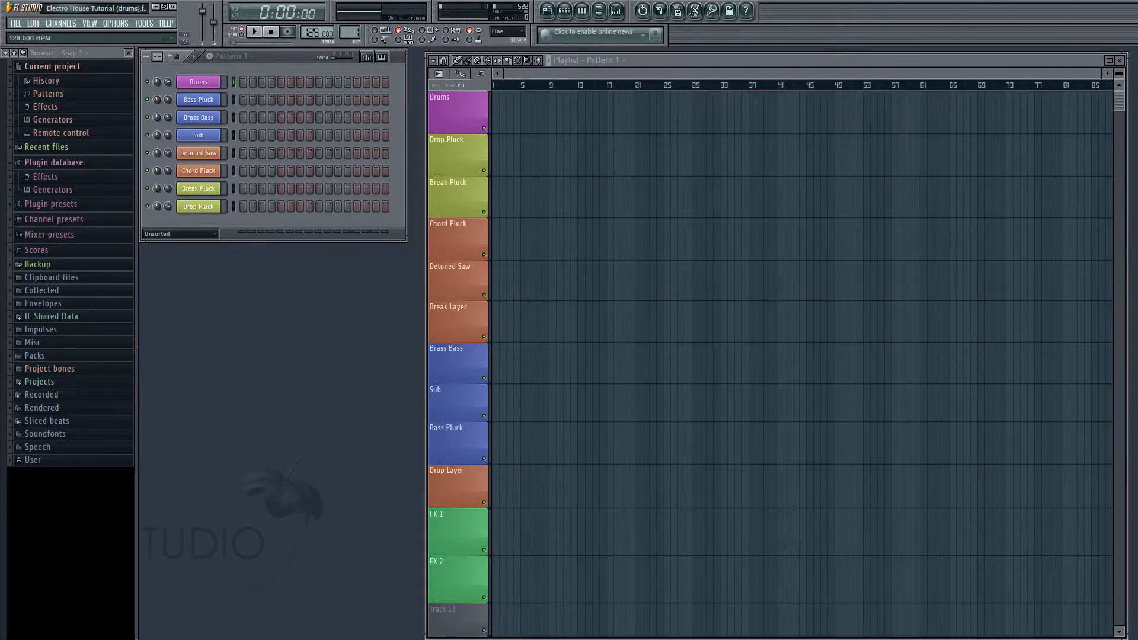
Set the project tempo to 128 BPM
{"action": "left_click_drag", "start_coordinate": [311, 27], "coordinate": [312, 31]}
Add the Assets folder from Tutorials > Beginner Genres > Electro House as an extra browser search folder and expand it in the browser
{"action": "left_click", "coordinate": [116, 23]}
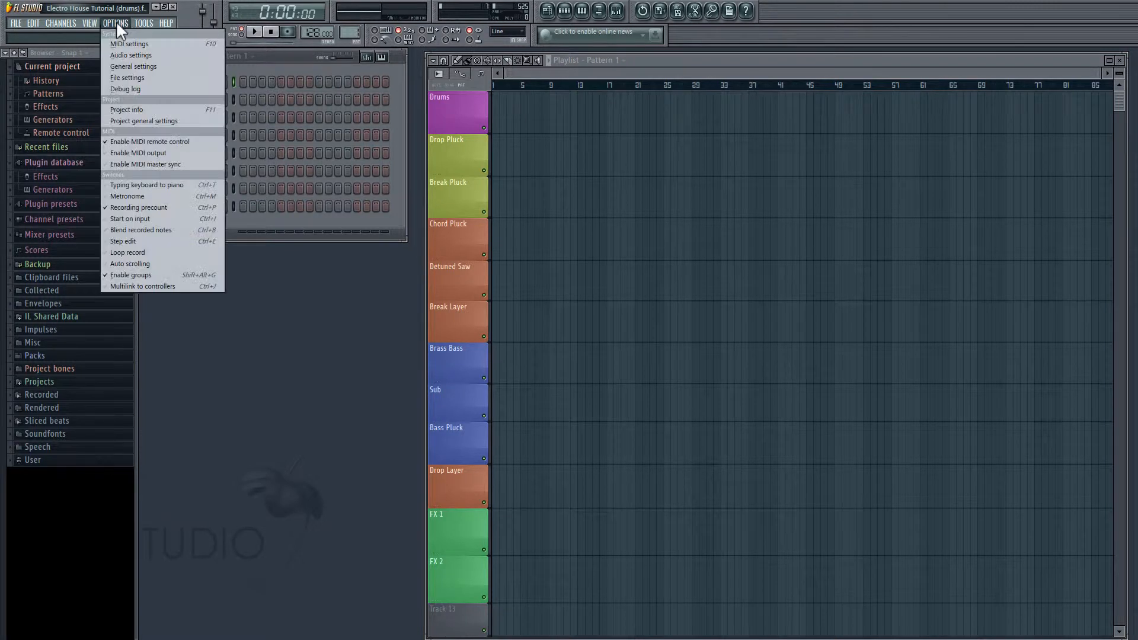
{"action": "left_click", "coordinate": [143, 80]}
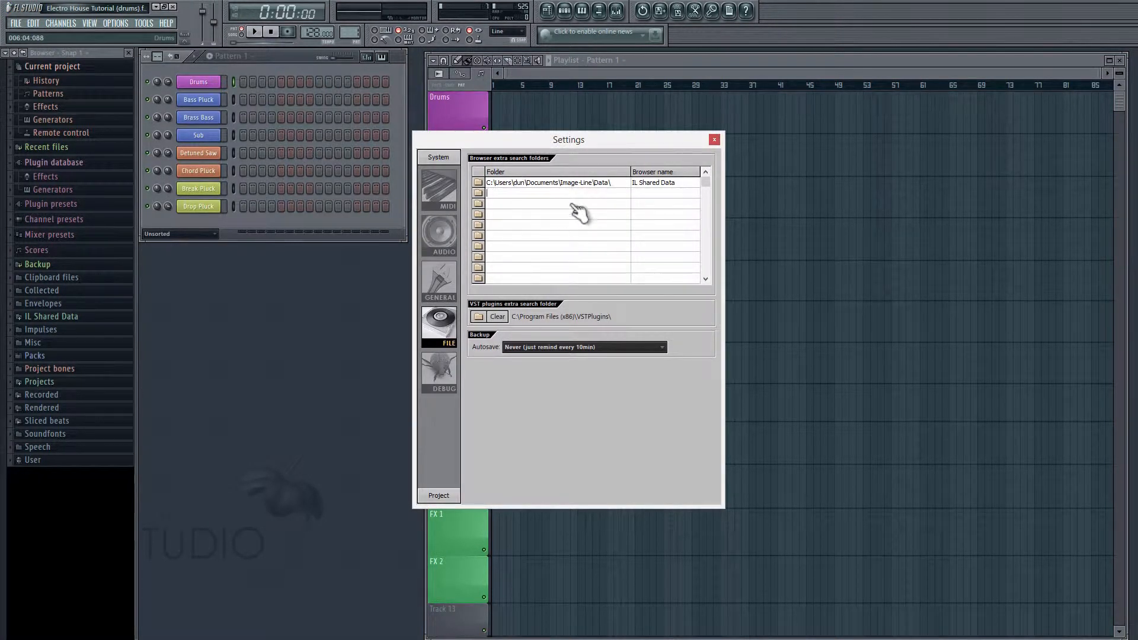
{"action": "left_click", "coordinate": [541, 203]}
{"action": "left_click", "coordinate": [541, 194]}
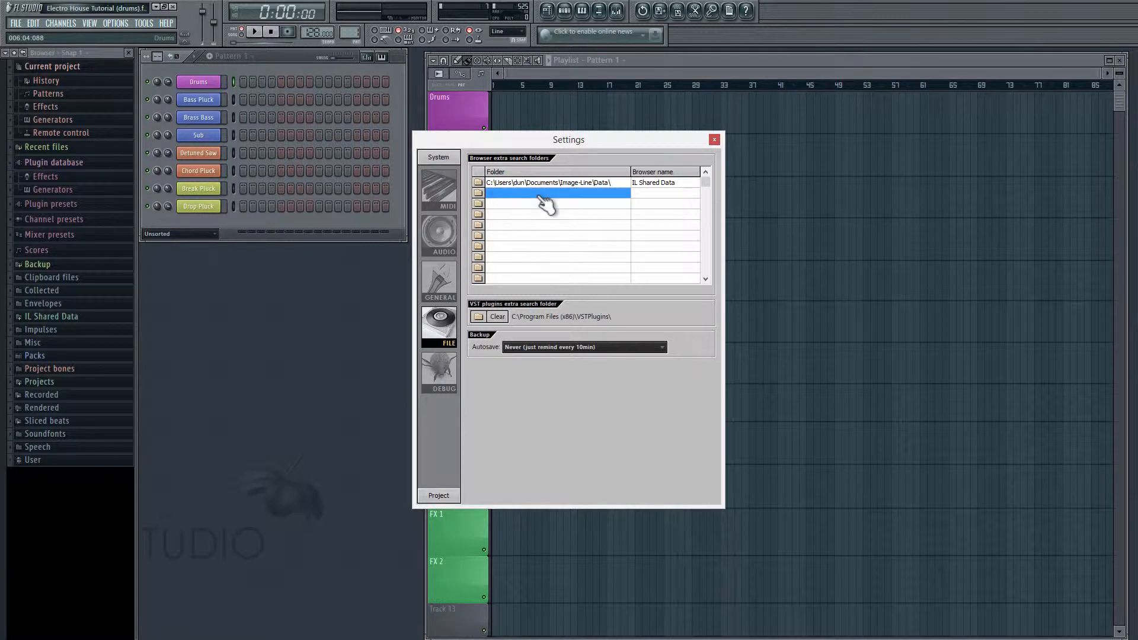
{"action": "left_click", "coordinate": [480, 195]}
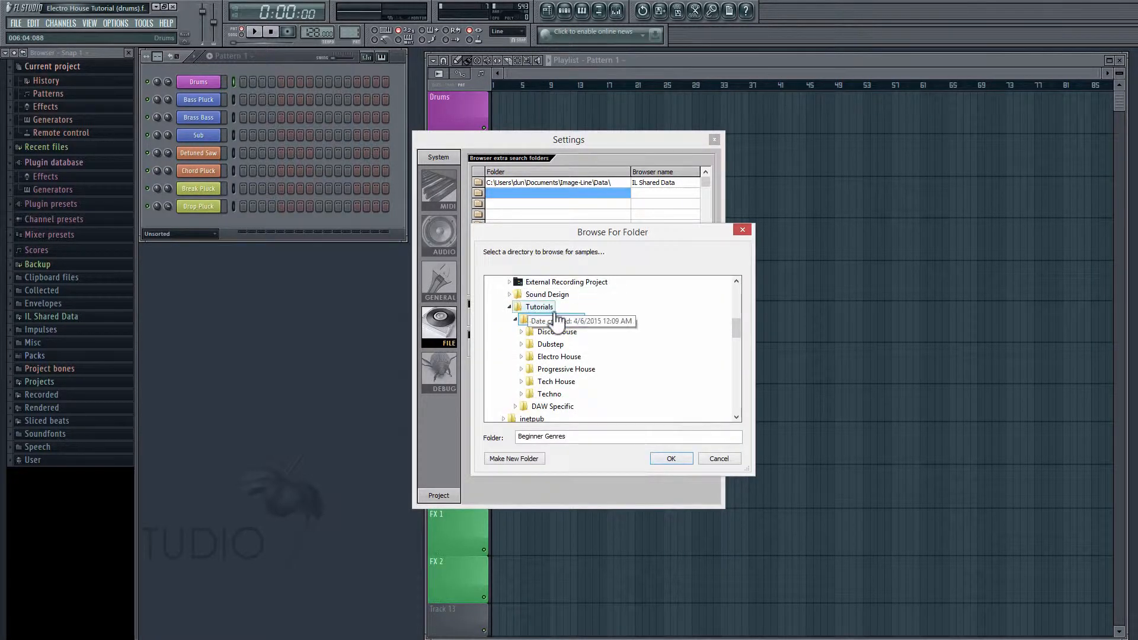
{"action": "double_click", "coordinate": [563, 357]}
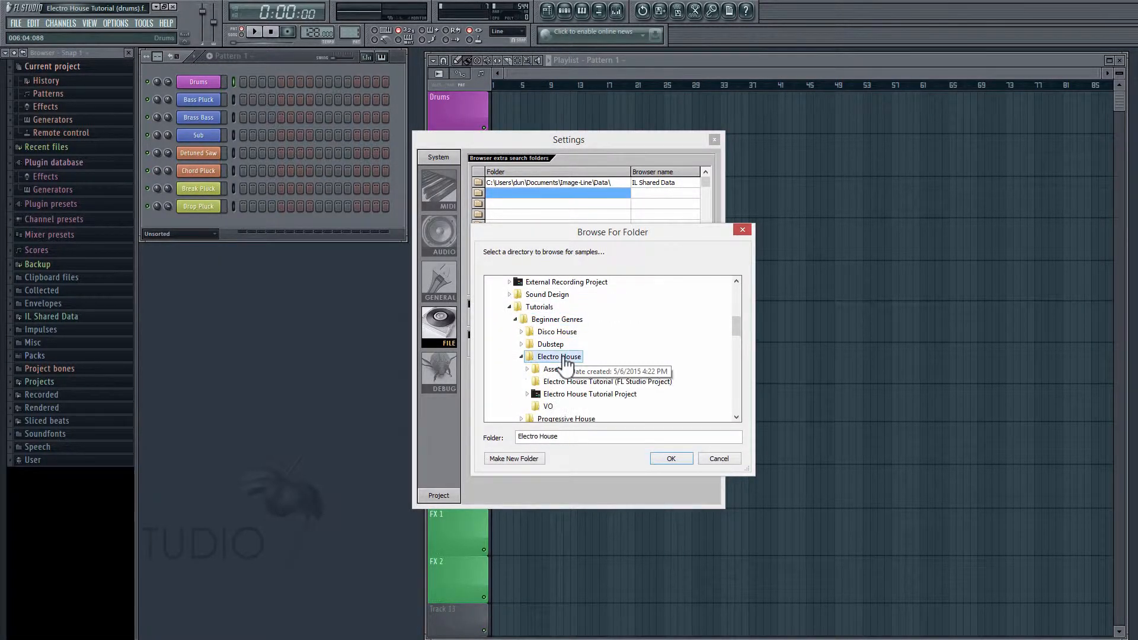
{"action": "scroll", "coordinate": [551, 372], "scroll_direction": "down", "scroll_amount": 1}
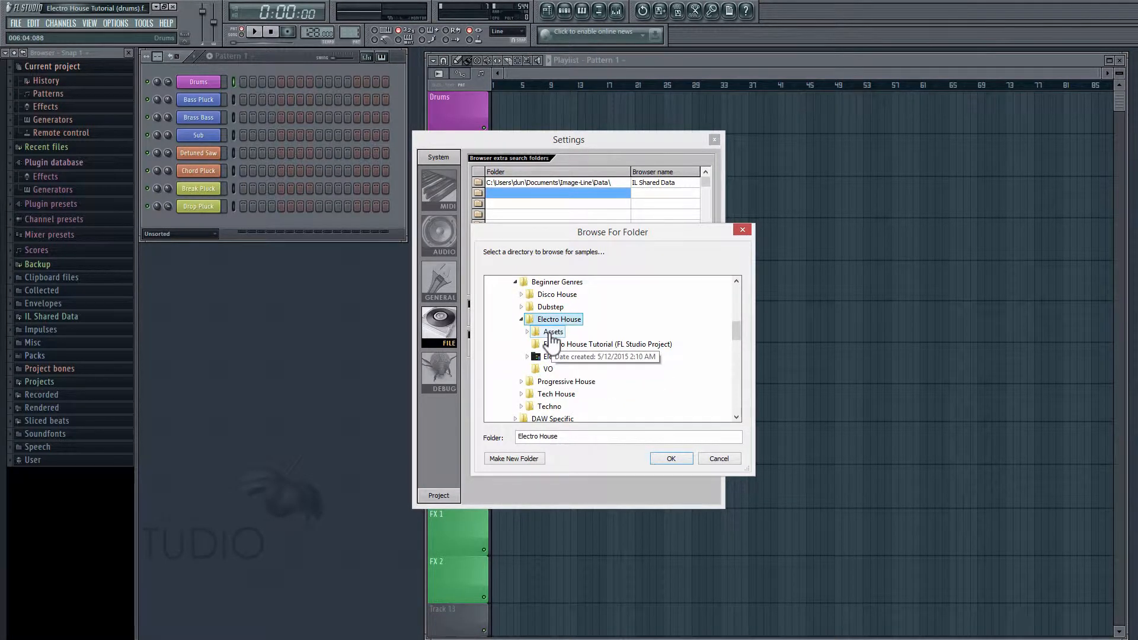
{"action": "double_click", "coordinate": [552, 333]}
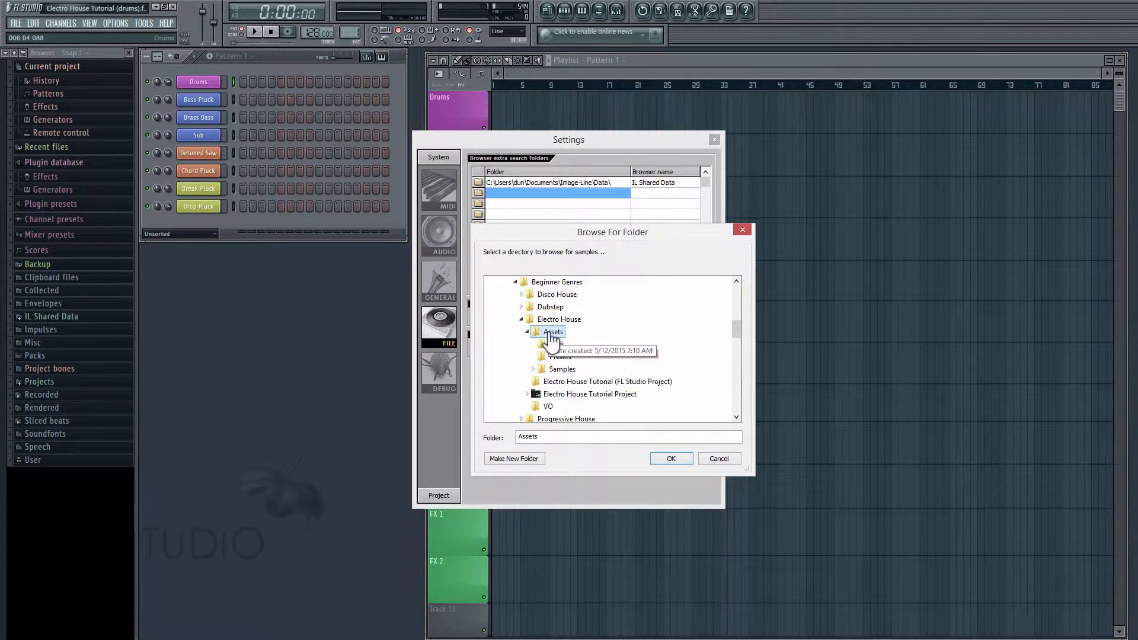
{"action": "left_click", "coordinate": [671, 459]}
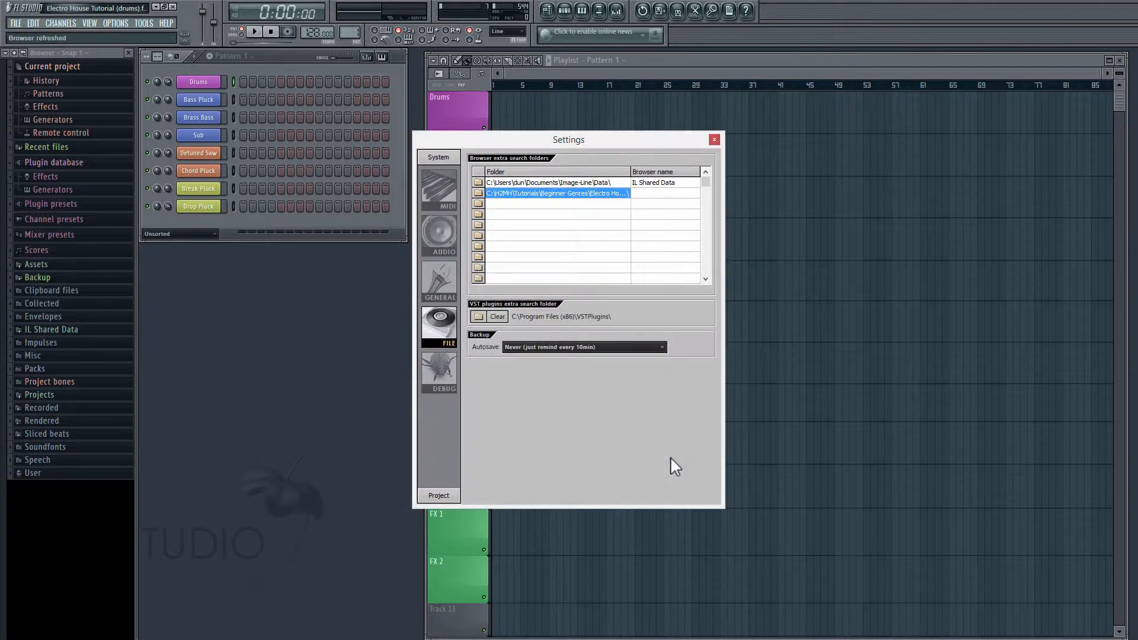
{"action": "left_click", "coordinate": [714, 140]}
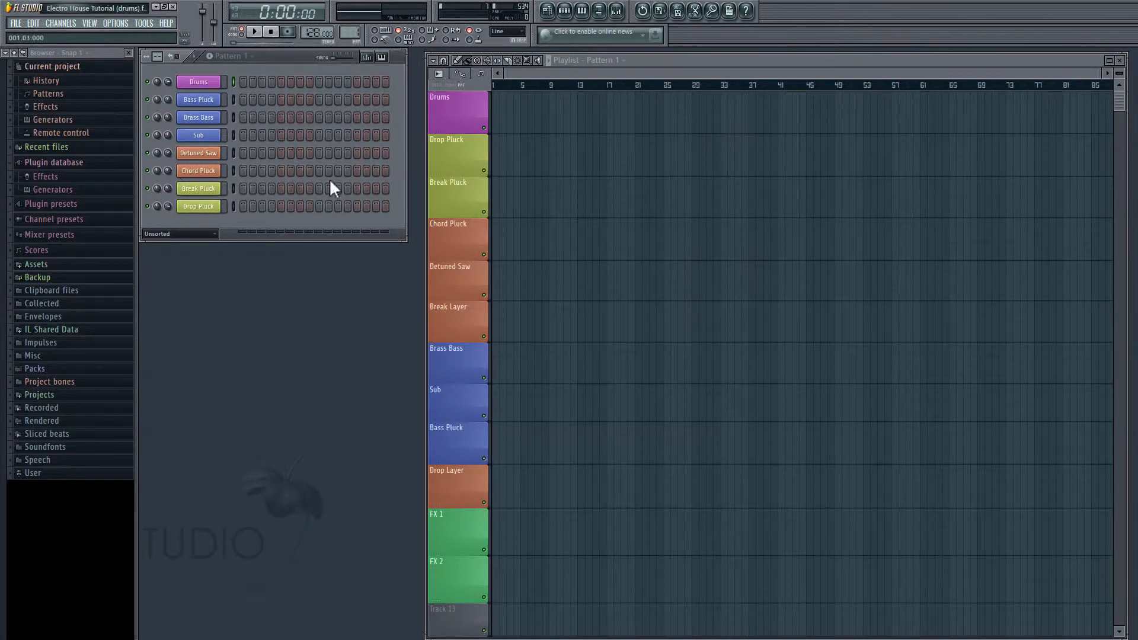
{"action": "left_click", "coordinate": [41, 266]}
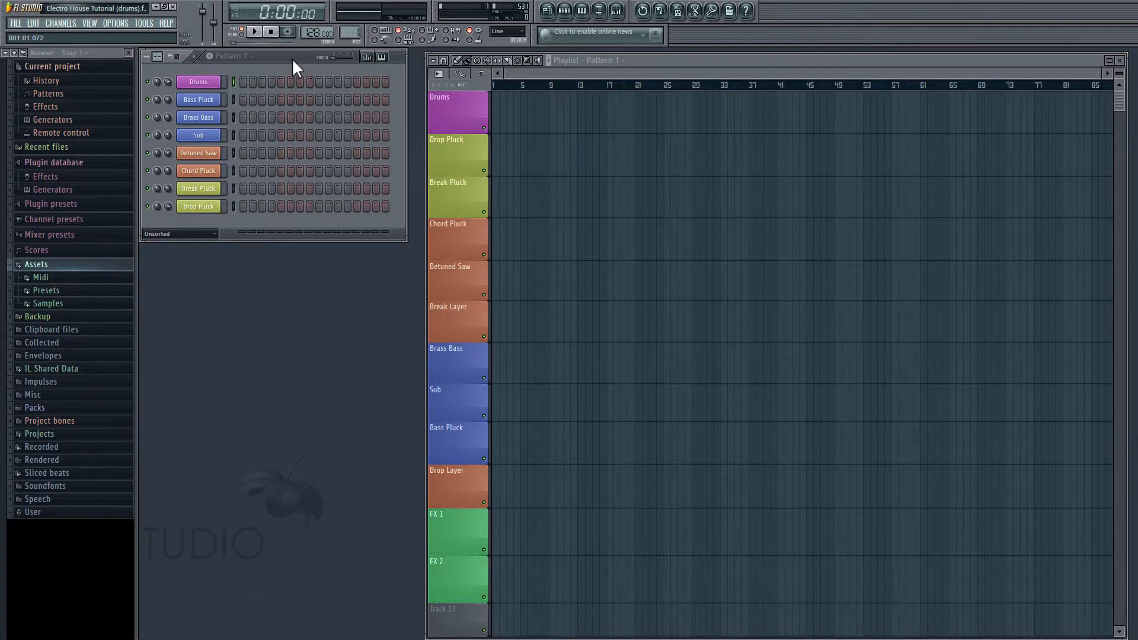
Insert an FPC channel above the Drums channel and audition its first three default pads
{"action": "right_click", "coordinate": [208, 82]}
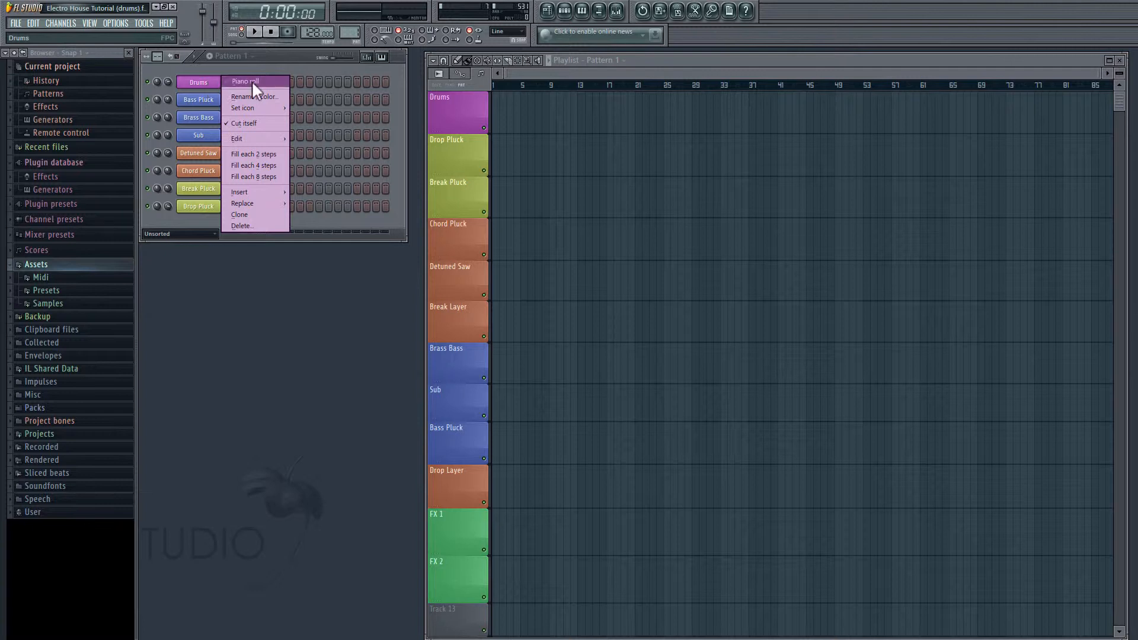
{"action": "mouse_move", "coordinate": [245, 188]}
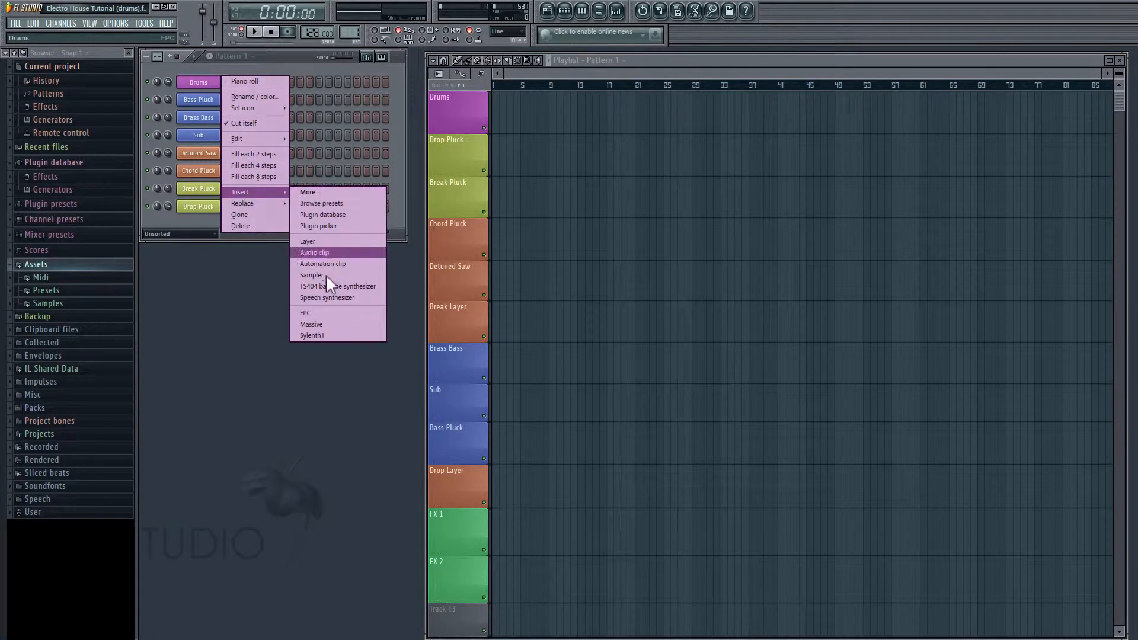
{"action": "left_click", "coordinate": [317, 316]}
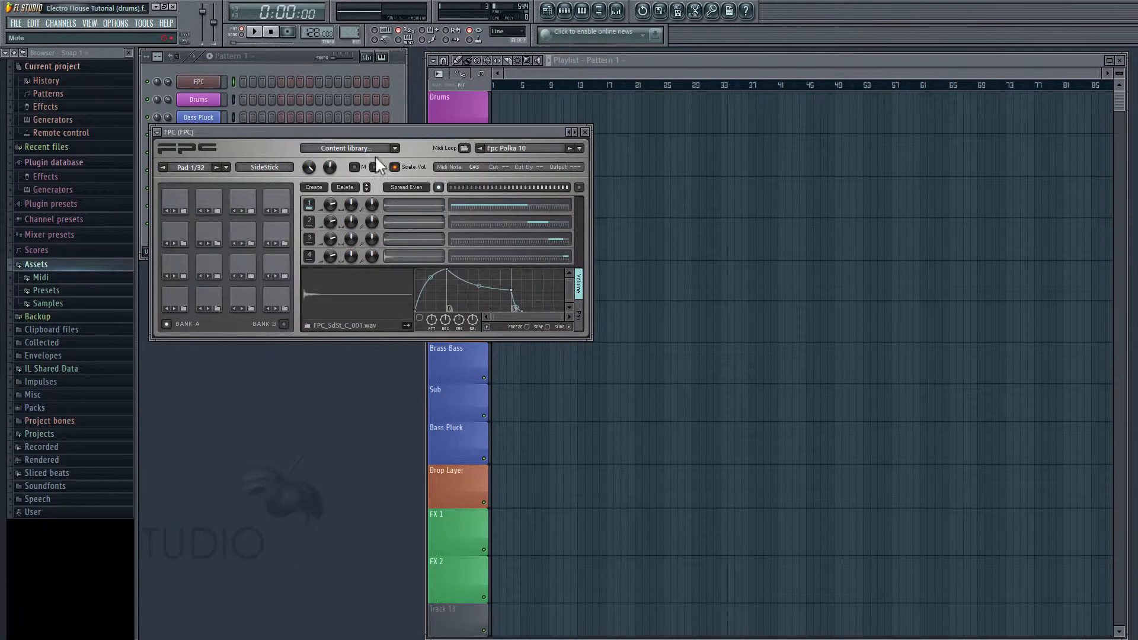
{"action": "left_click_drag", "start_coordinate": [389, 133], "coordinate": [400, 197]}
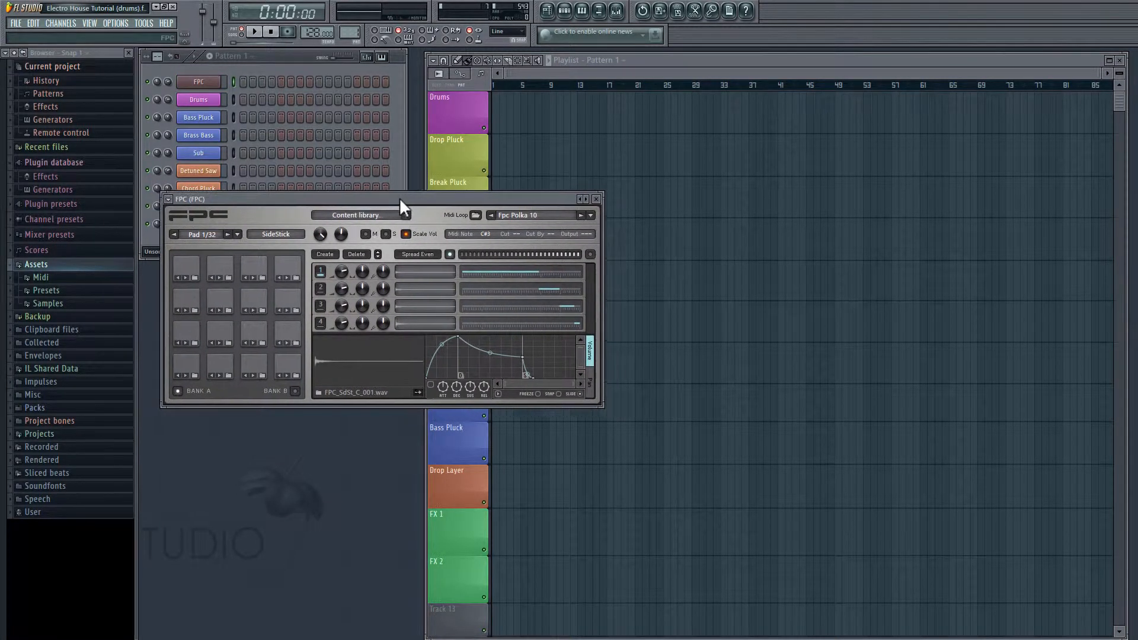
{"action": "left_click", "coordinate": [189, 371]}
{"action": "left_click", "coordinate": [219, 370]}
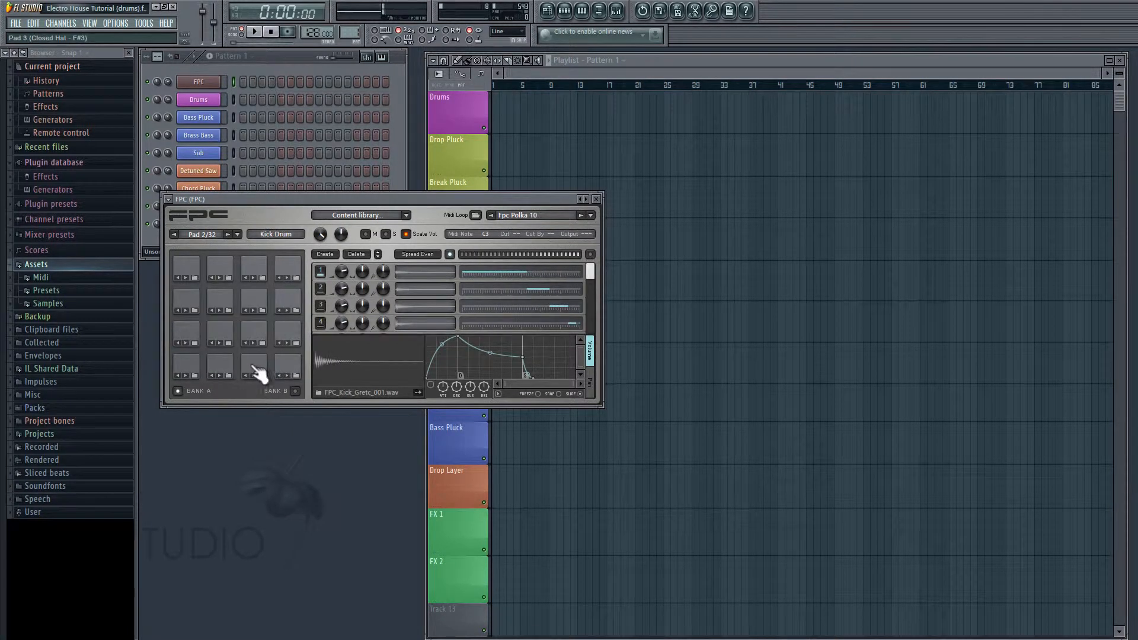
{"action": "left_click", "coordinate": [258, 372]}
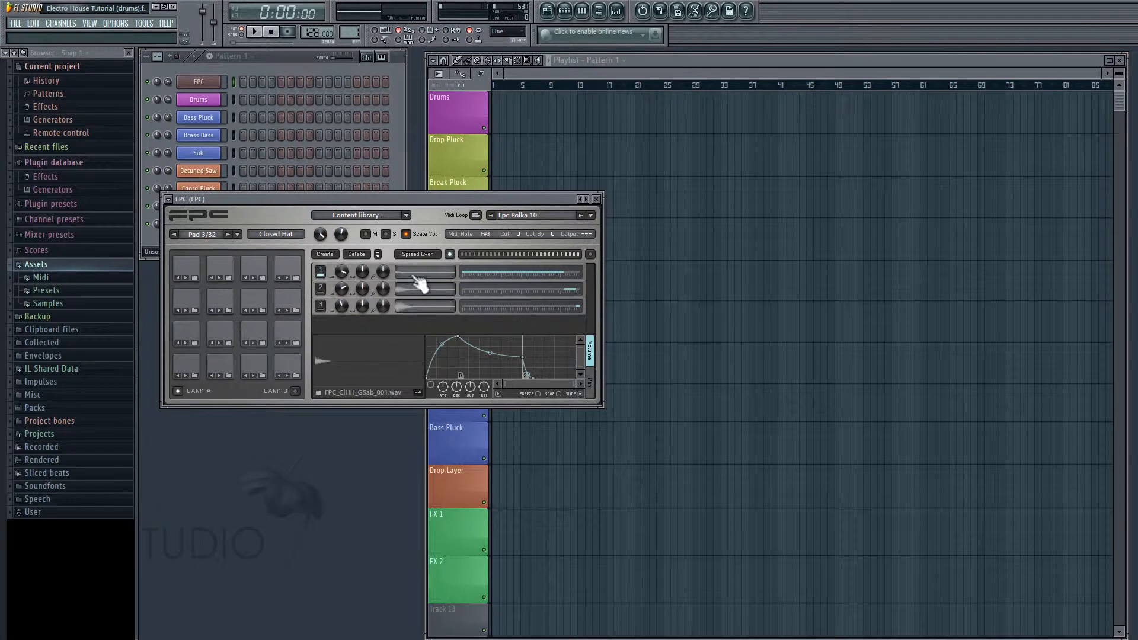
Load the Empty preset in FPC and move its window clear of the channel names
{"action": "left_click", "coordinate": [169, 200]}
{"action": "mouse_move", "coordinate": [216, 231]}
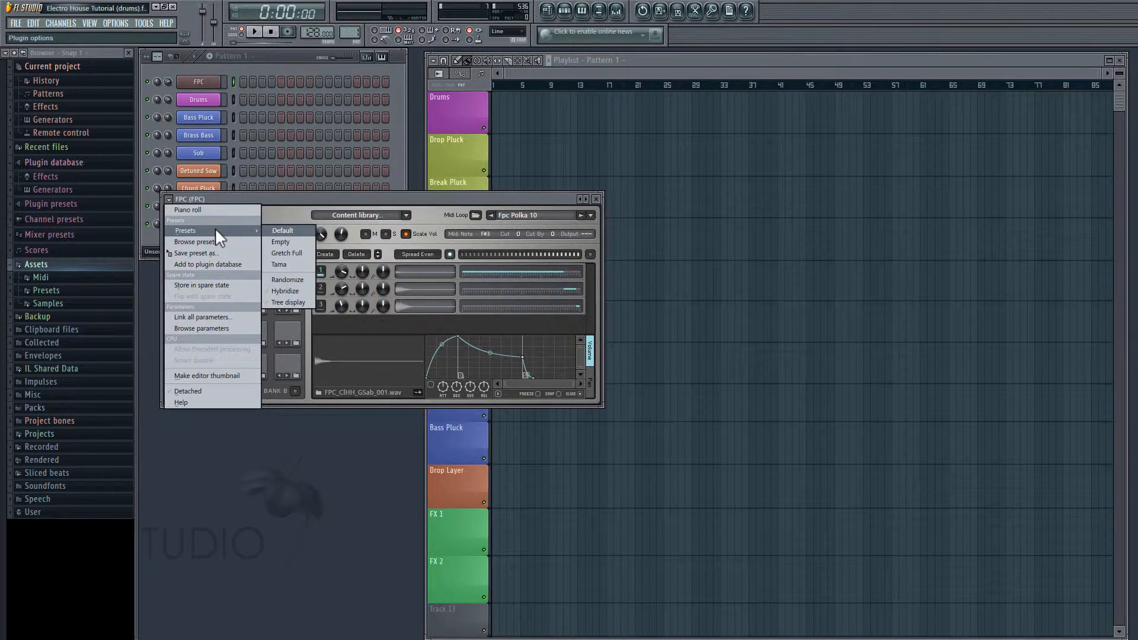
{"action": "left_click", "coordinate": [282, 242]}
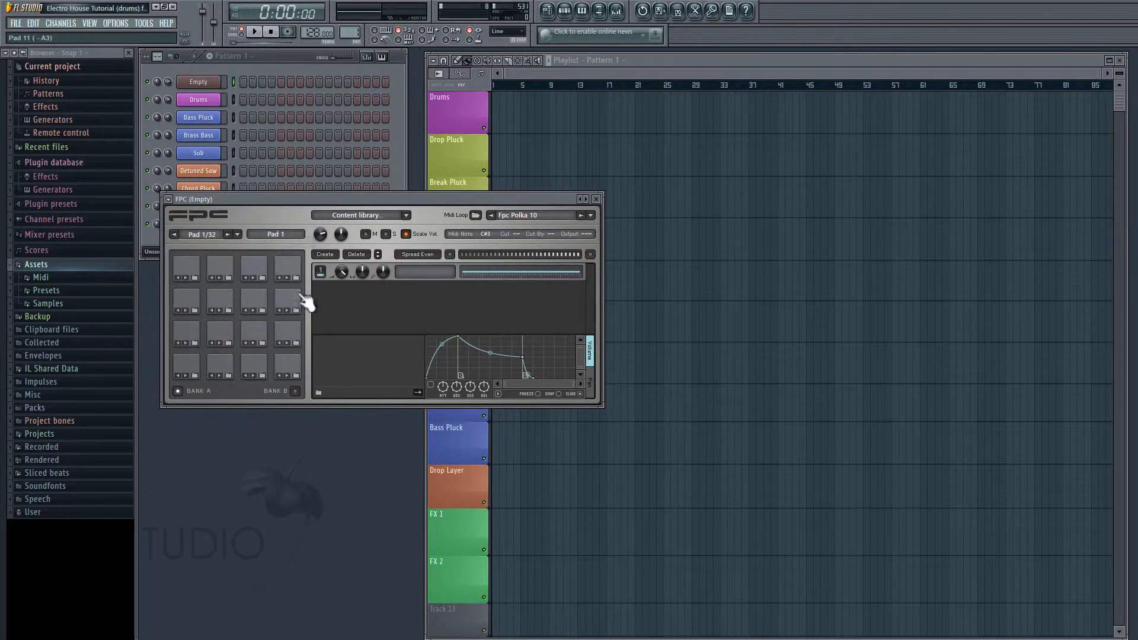
{"action": "left_click_drag", "start_coordinate": [319, 199], "coordinate": [465, 111]}
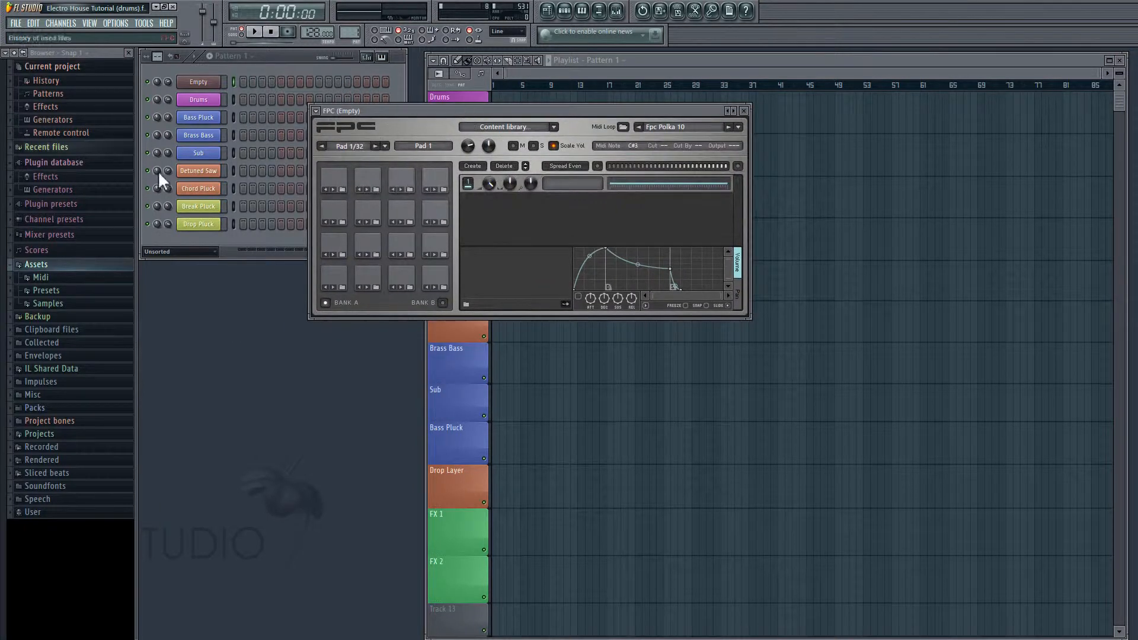
Load the Kick, Snare, Clap and Open Hat samples from the Assets drum folder onto FPC pads 1 to 4 and audition each pad
{"action": "left_click", "coordinate": [47, 305]}
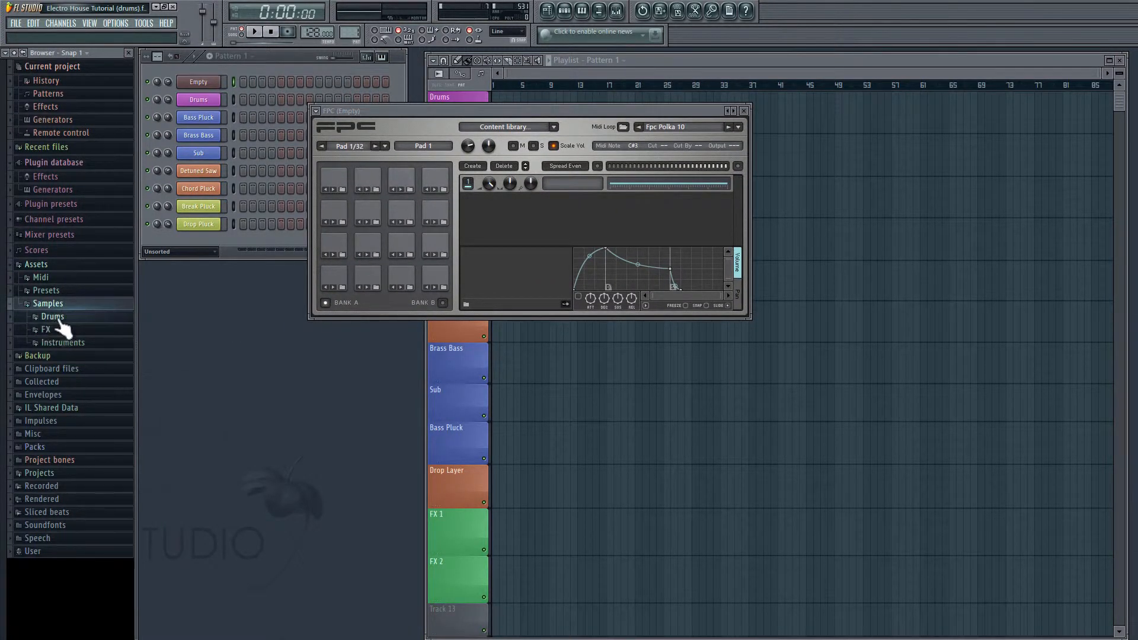
{"action": "left_click", "coordinate": [55, 317]}
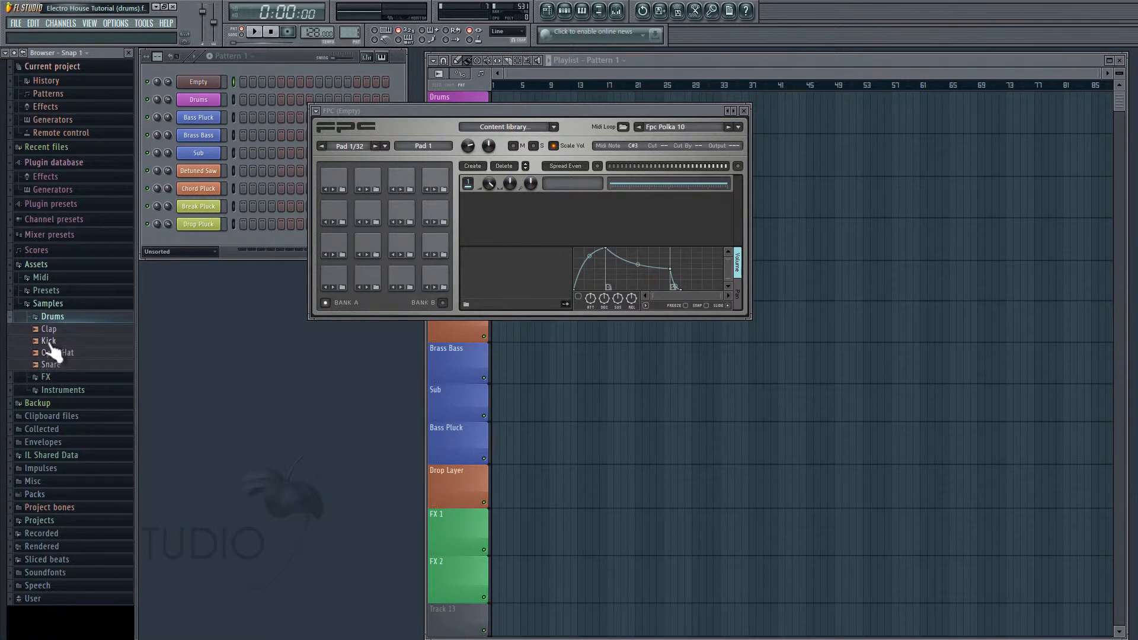
{"action": "left_click_drag", "start_coordinate": [50, 344], "coordinate": [332, 277]}
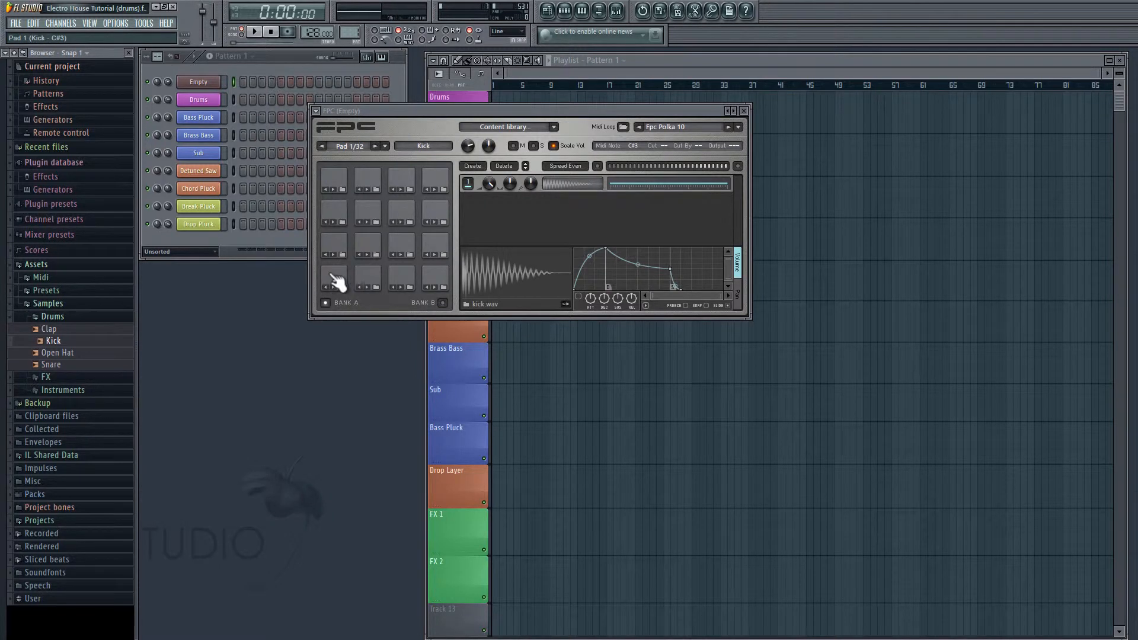
{"action": "left_click_drag", "start_coordinate": [56, 368], "coordinate": [371, 273]}
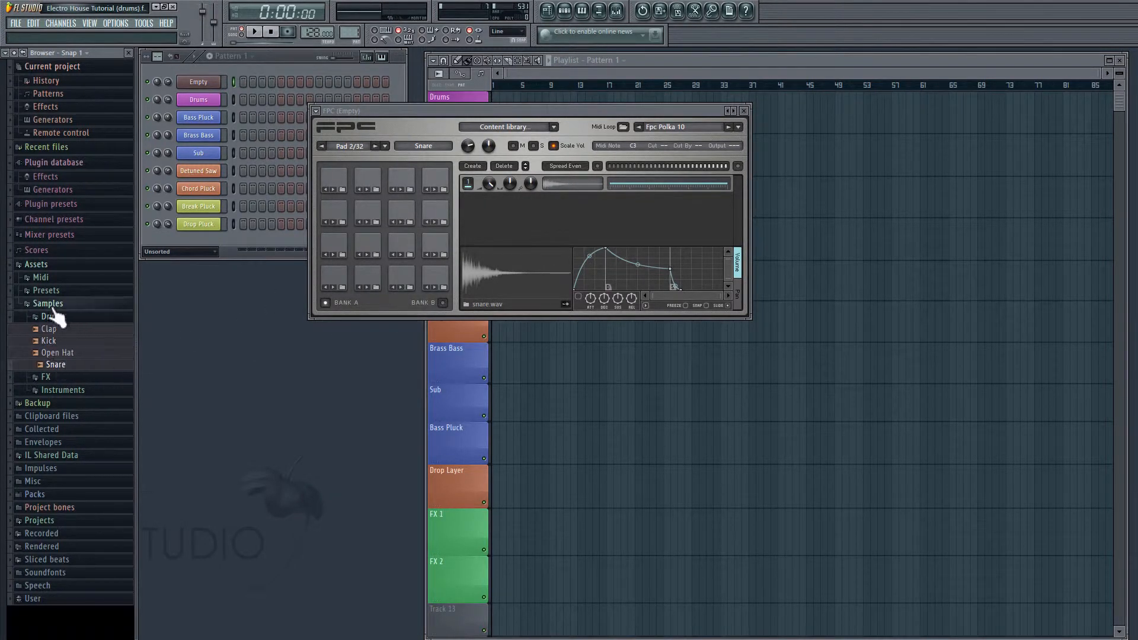
{"action": "left_click_drag", "start_coordinate": [49, 329], "coordinate": [402, 275]}
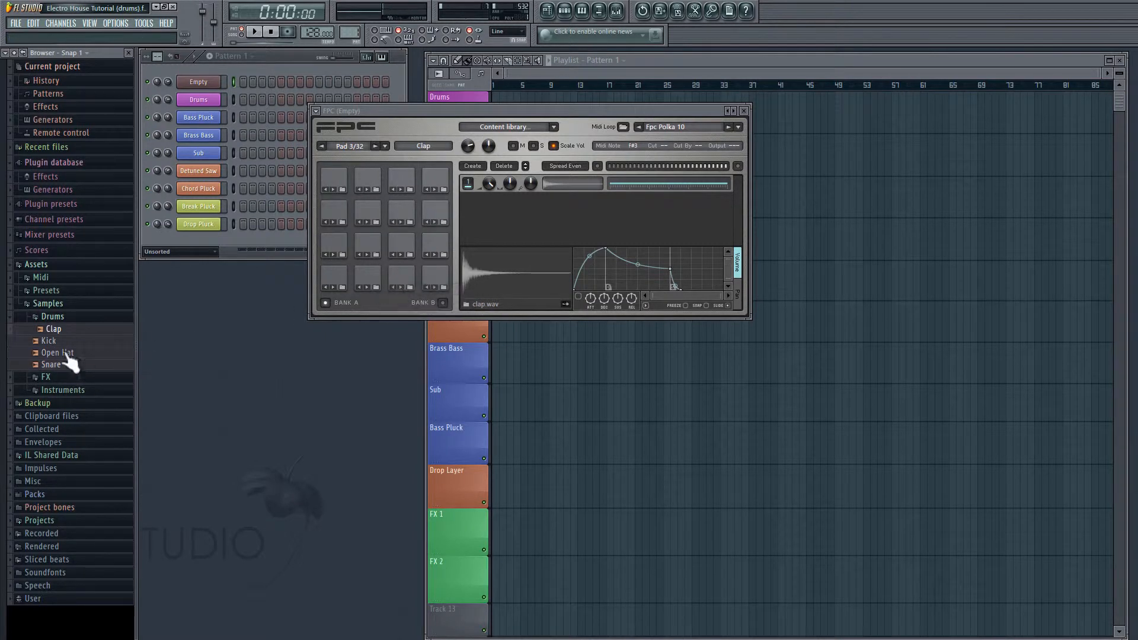
{"action": "left_click_drag", "start_coordinate": [58, 354], "coordinate": [437, 277]}
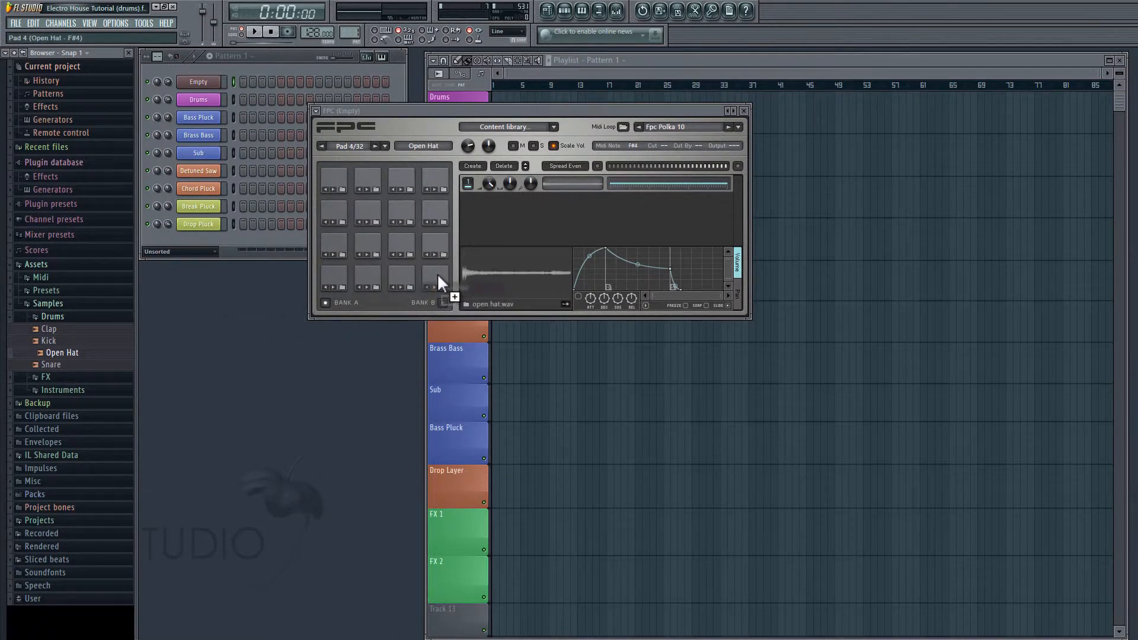
{"action": "left_click", "coordinate": [336, 284]}
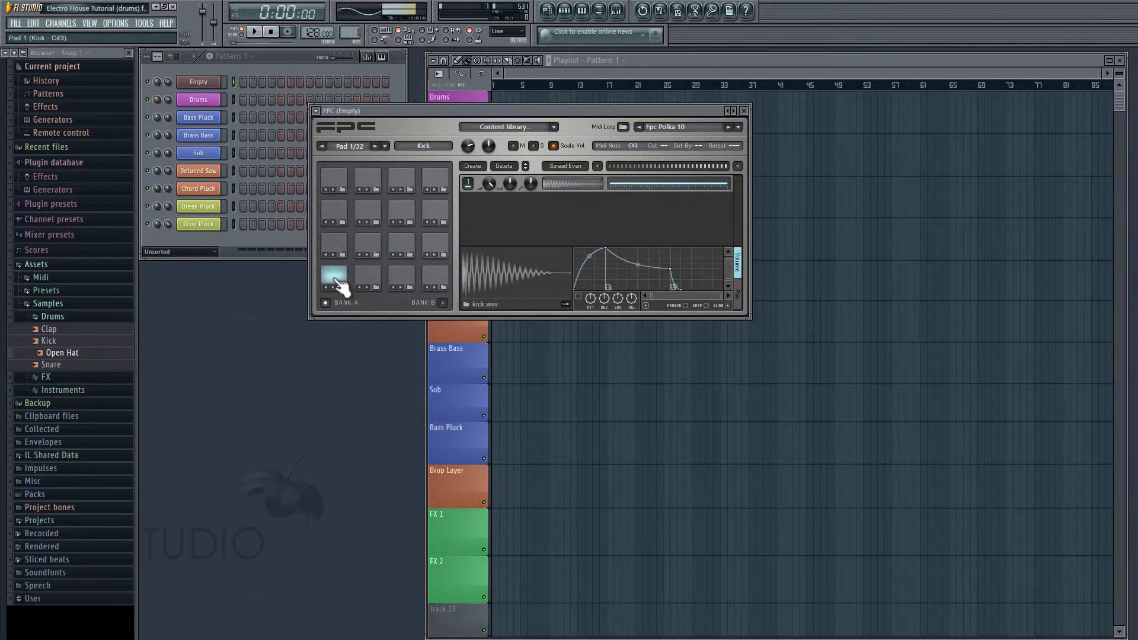
{"action": "left_click", "coordinate": [370, 281]}
{"action": "left_click", "coordinate": [402, 286]}
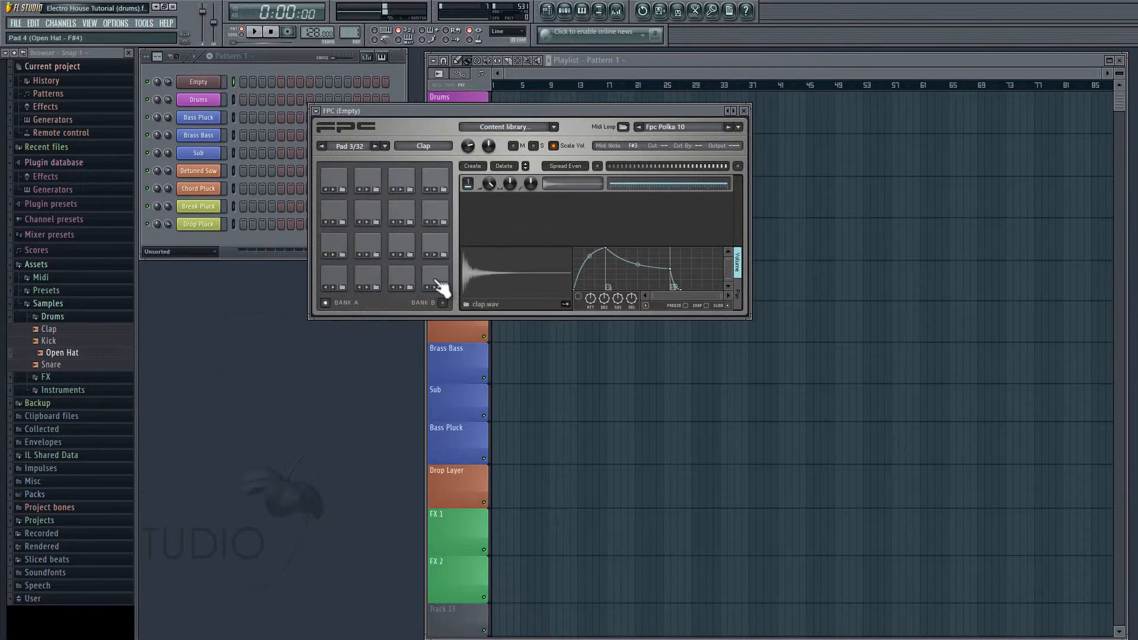
{"action": "left_click", "coordinate": [437, 287]}
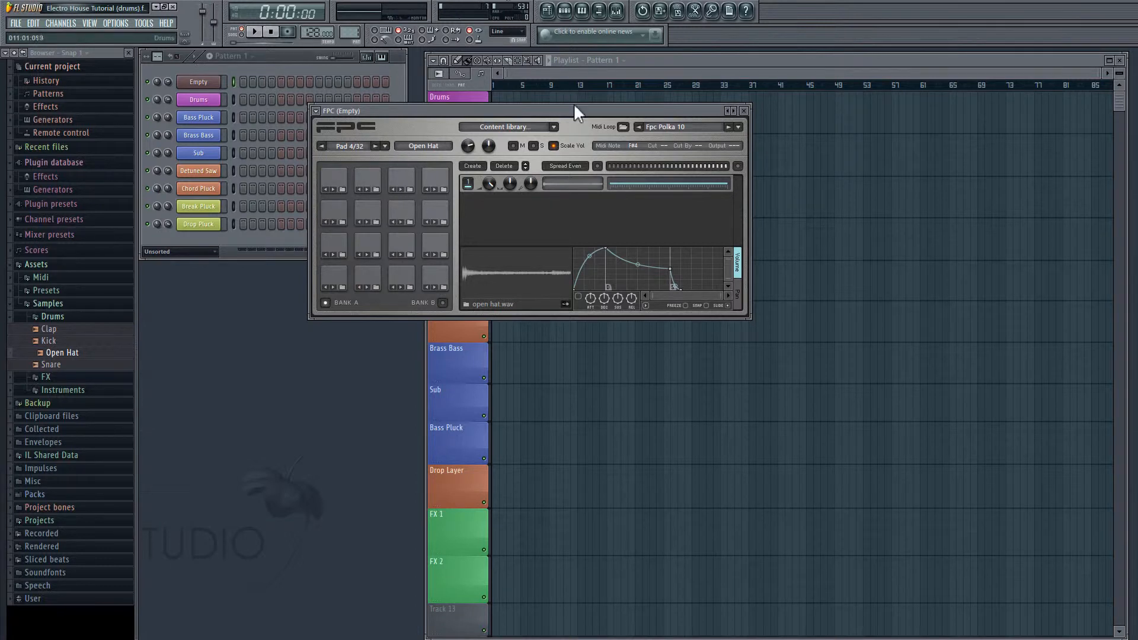
Close the FPC editor and check the pad names in the channel's piano roll
{"action": "left_click_drag", "start_coordinate": [574, 111], "coordinate": [457, 142]}
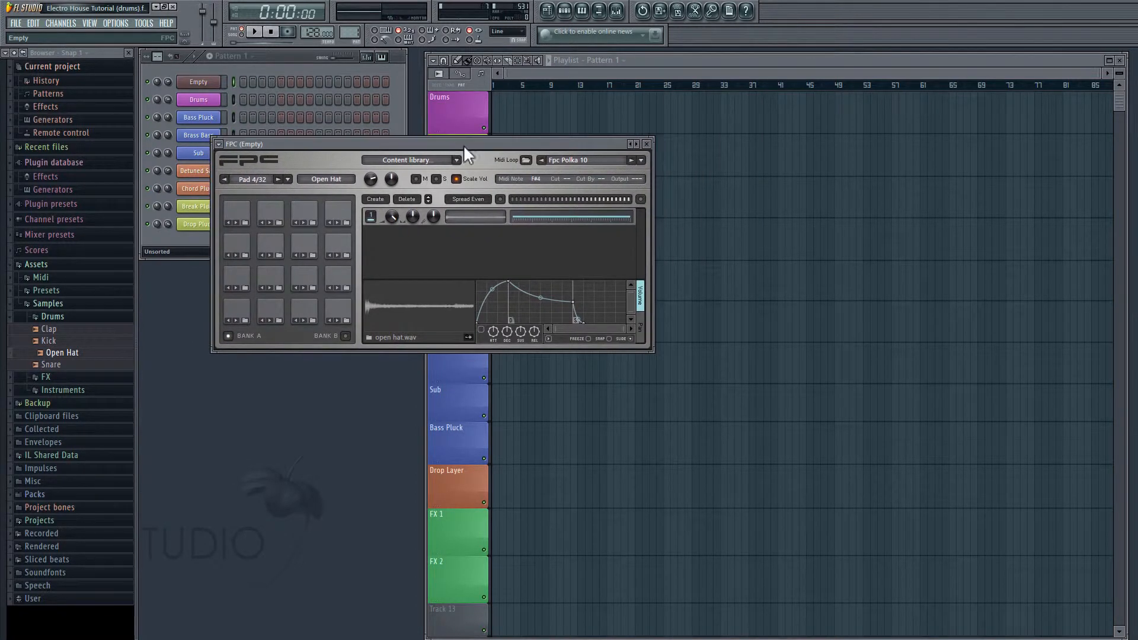
{"action": "left_click", "coordinate": [647, 145]}
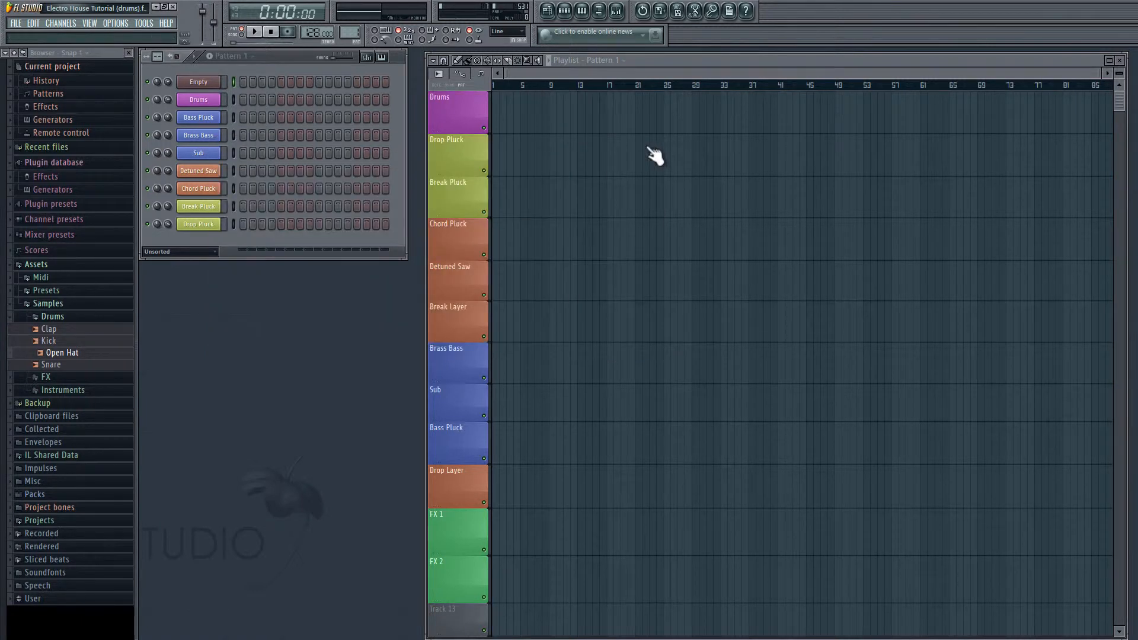
{"action": "right_click", "coordinate": [204, 84]}
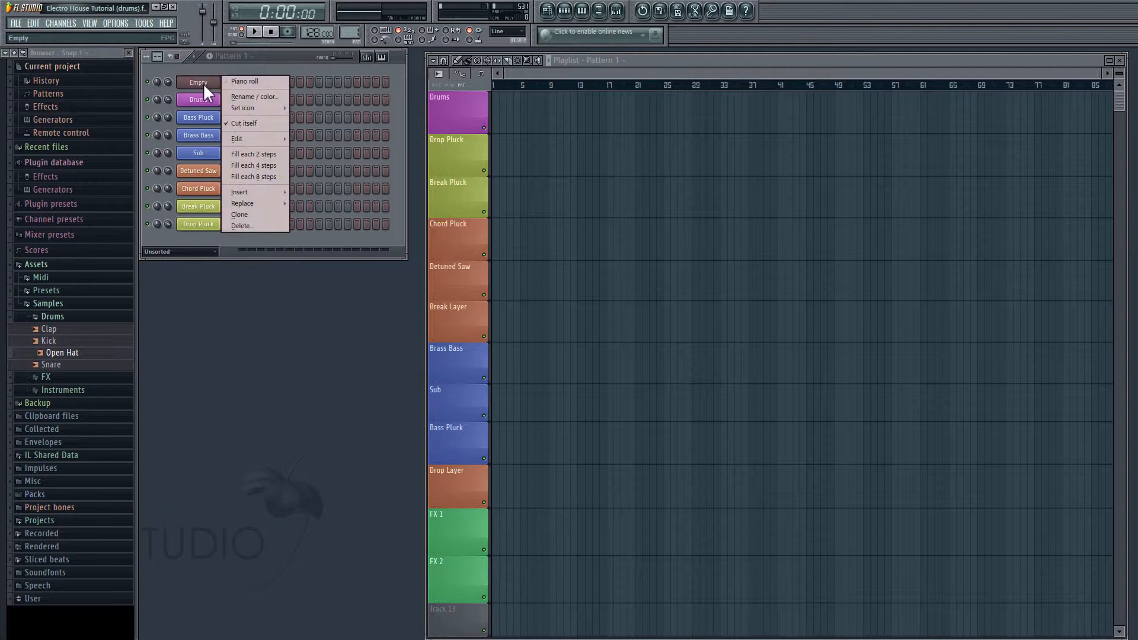
{"action": "left_click", "coordinate": [256, 83]}
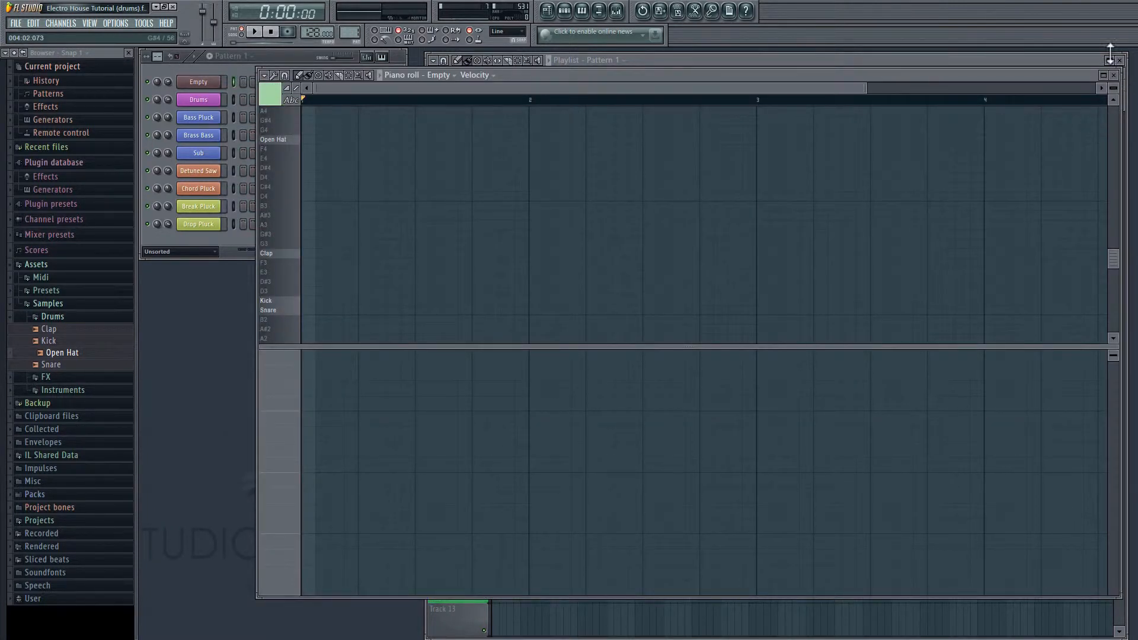
{"action": "left_click", "coordinate": [1115, 76]}
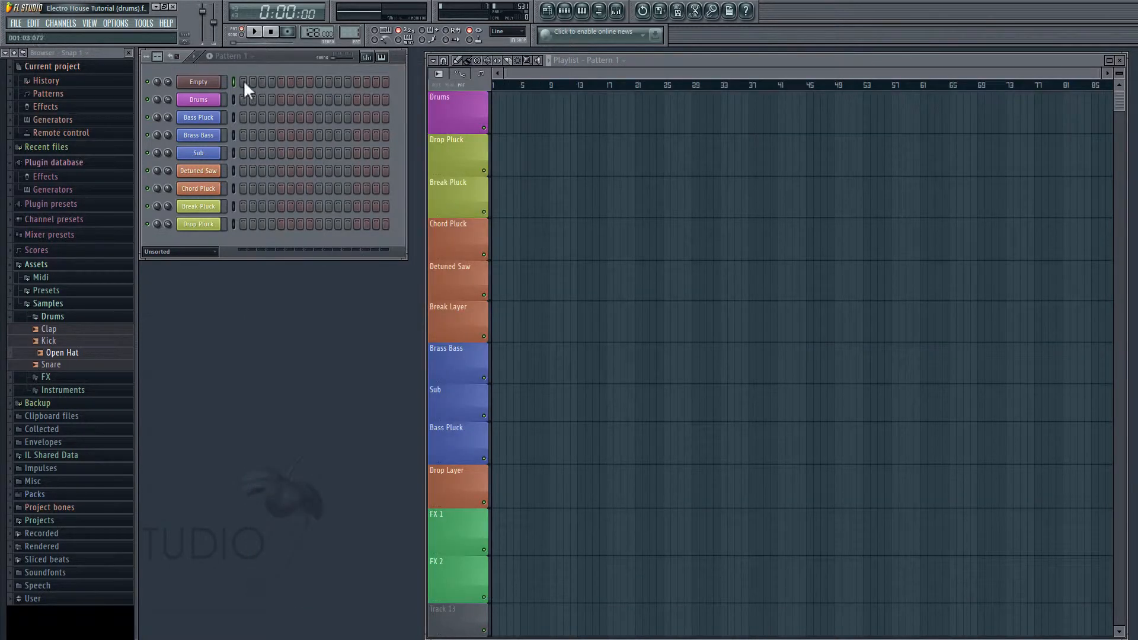
Delete the demonstration FPC channel named Empty from the channel rack and confirm the deletion
{"action": "right_click", "coordinate": [205, 81]}
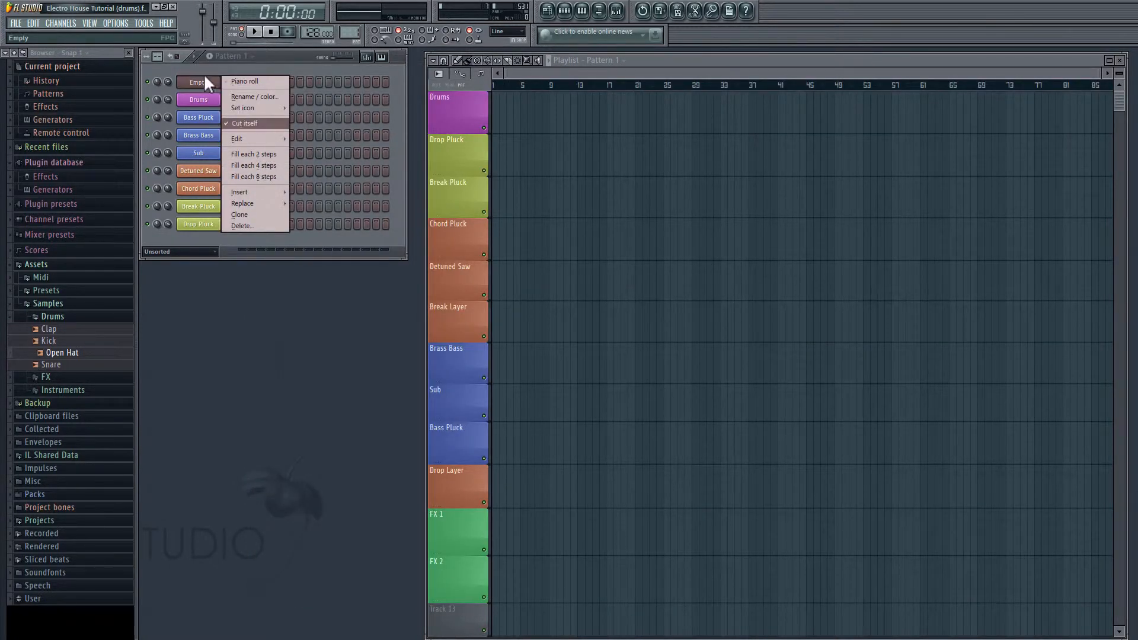
{"action": "left_click", "coordinate": [266, 225]}
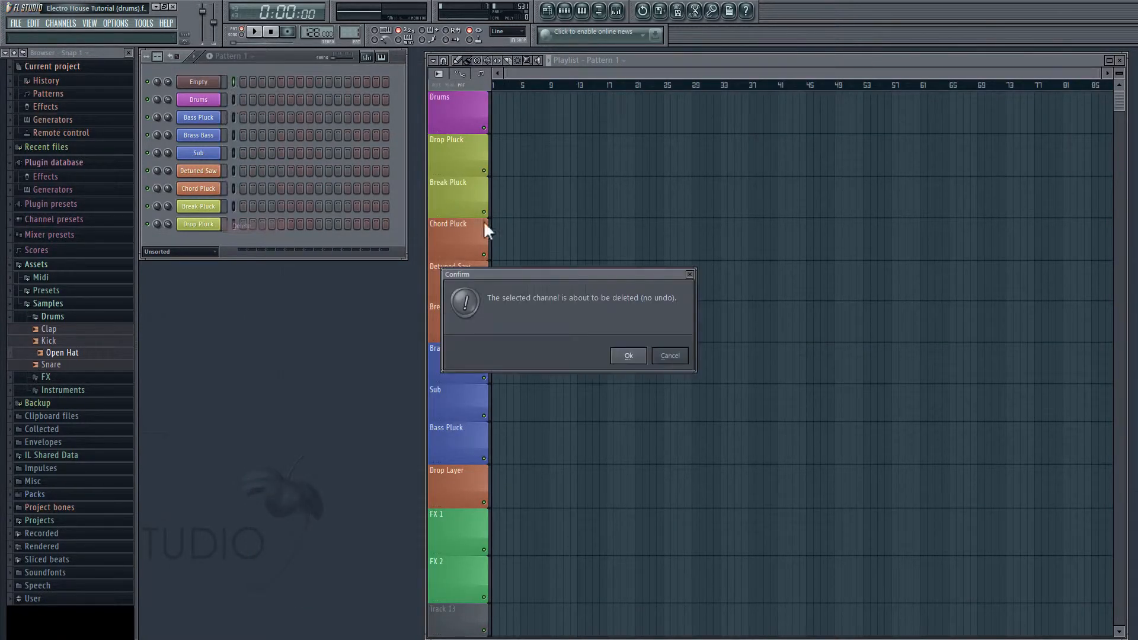
{"action": "left_click", "coordinate": [645, 356]}
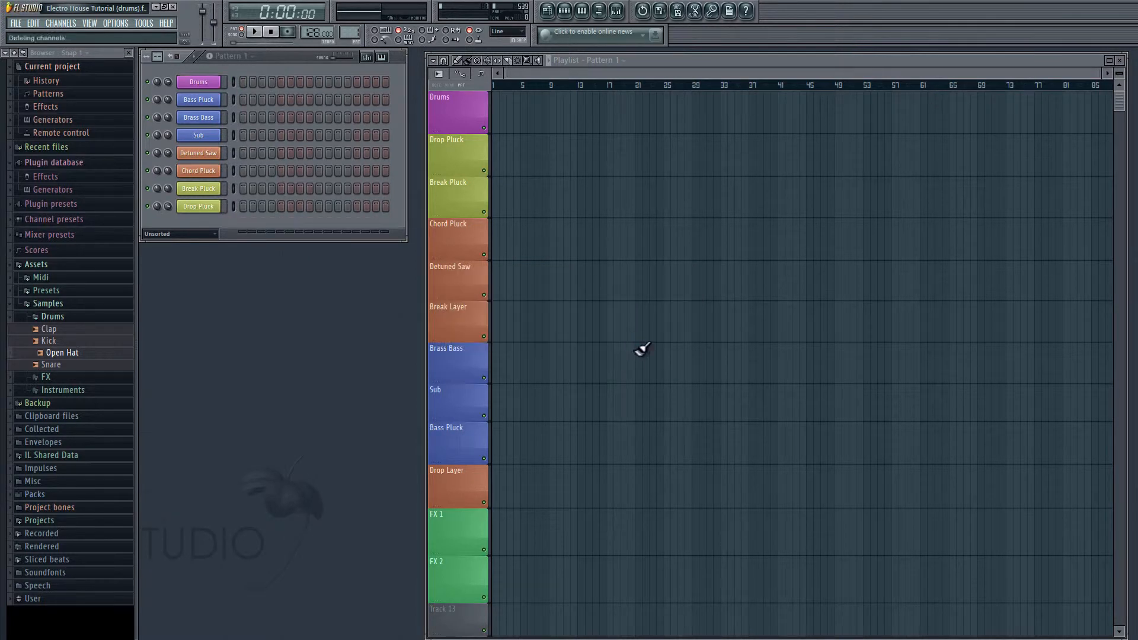
Open the piano roll of the Drums channel and shift its window over toward the browser
{"action": "right_click", "coordinate": [207, 90]}
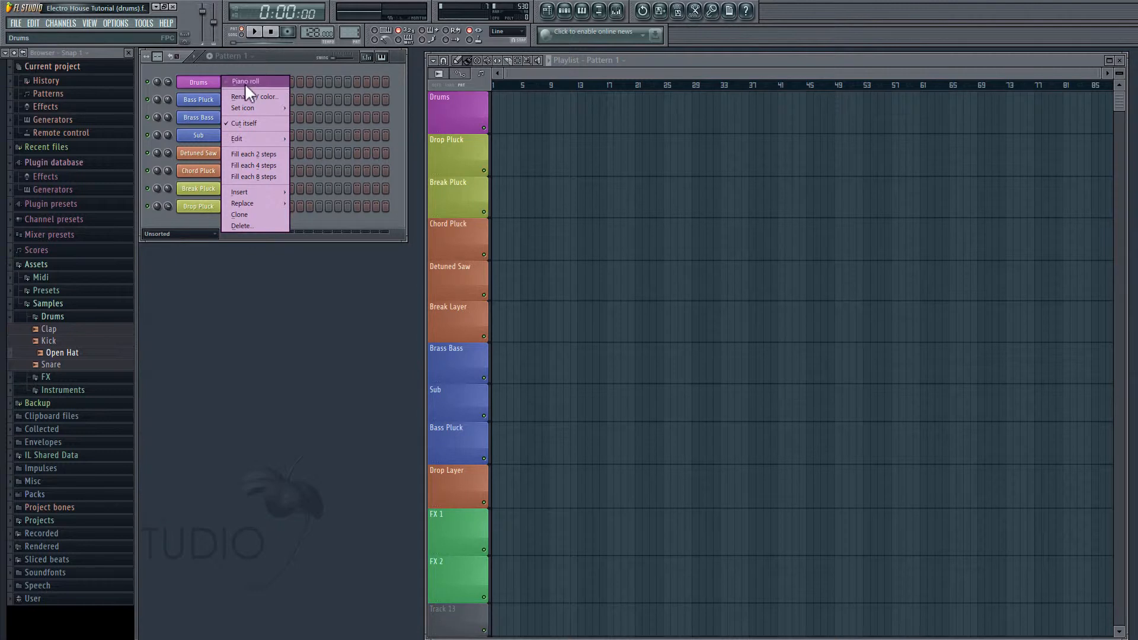
{"action": "left_click", "coordinate": [245, 83]}
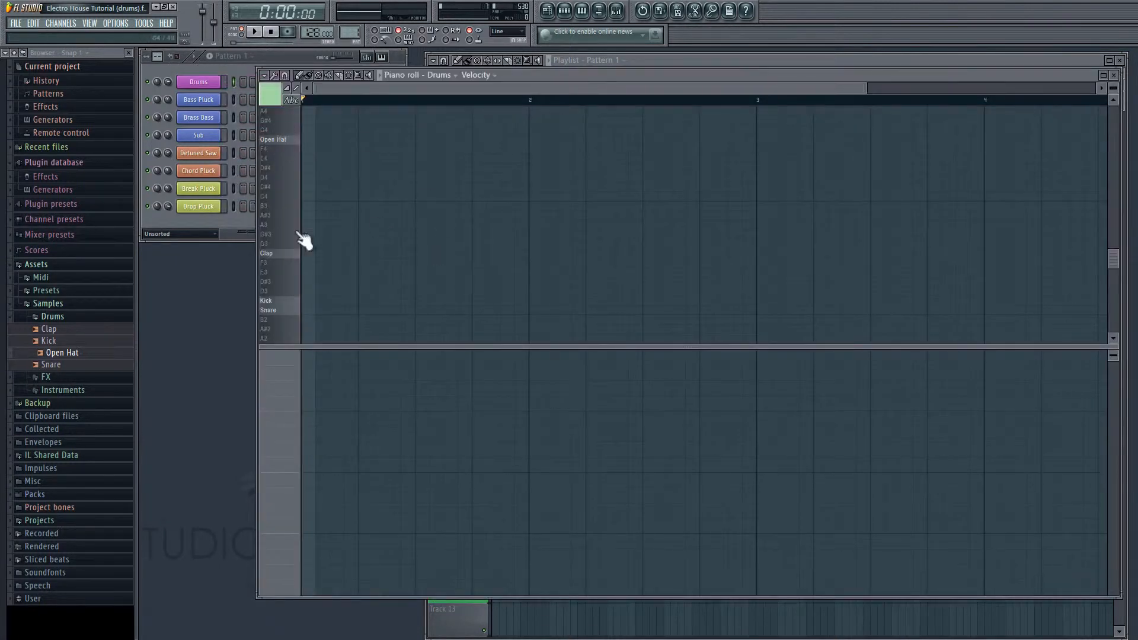
{"action": "left_click_drag", "start_coordinate": [550, 82], "coordinate": [465, 89]}
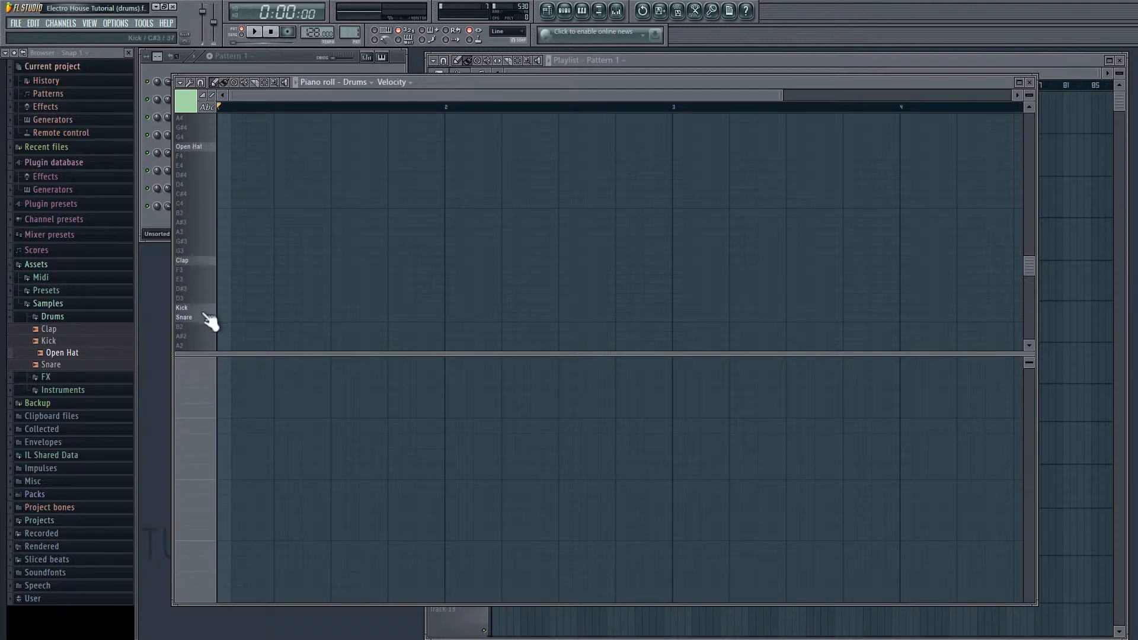
Add one-beat Kick notes on all four beats of bar 1 and play the pattern back
{"action": "scroll", "coordinate": [231, 315], "scroll_direction": "up", "scroll_amount": 1}
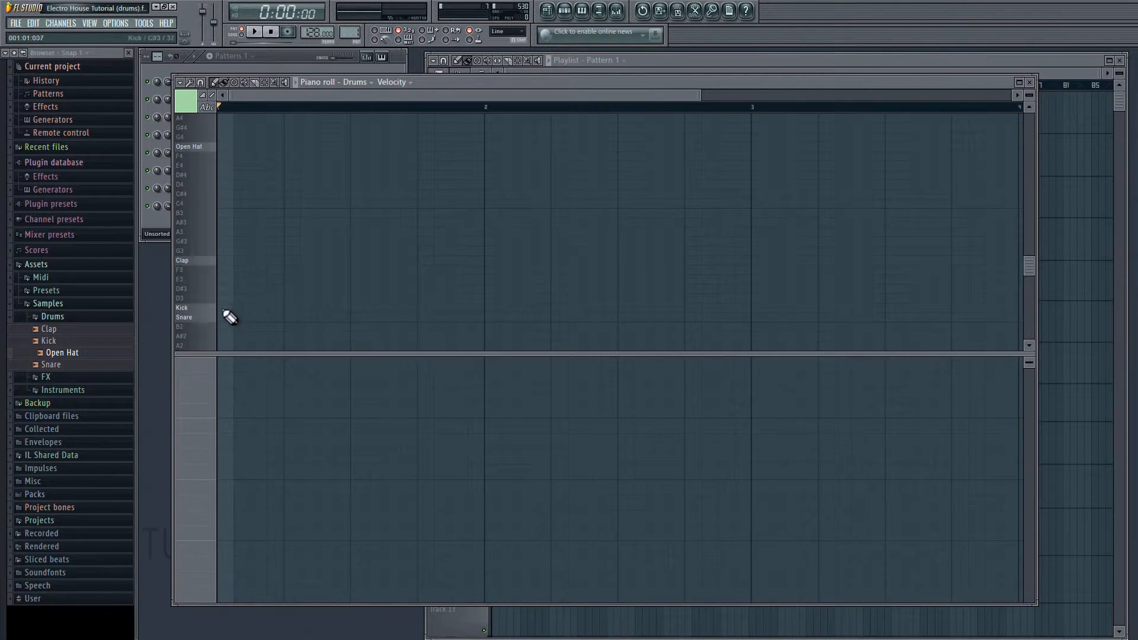
{"action": "left_click", "coordinate": [225, 312]}
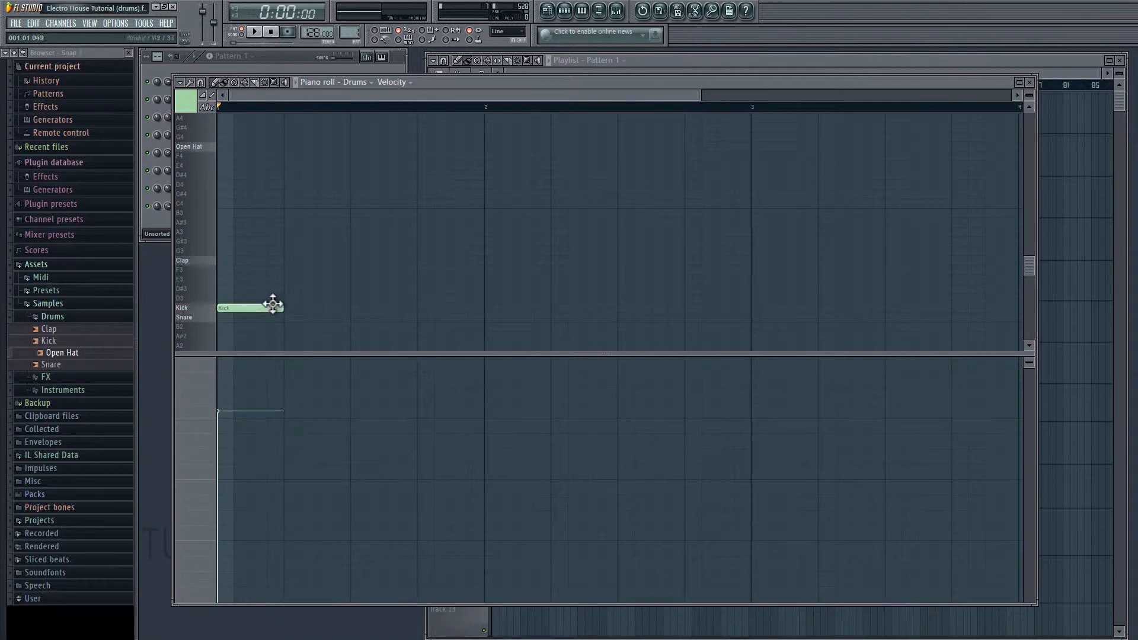
{"action": "left_click", "coordinate": [332, 313]}
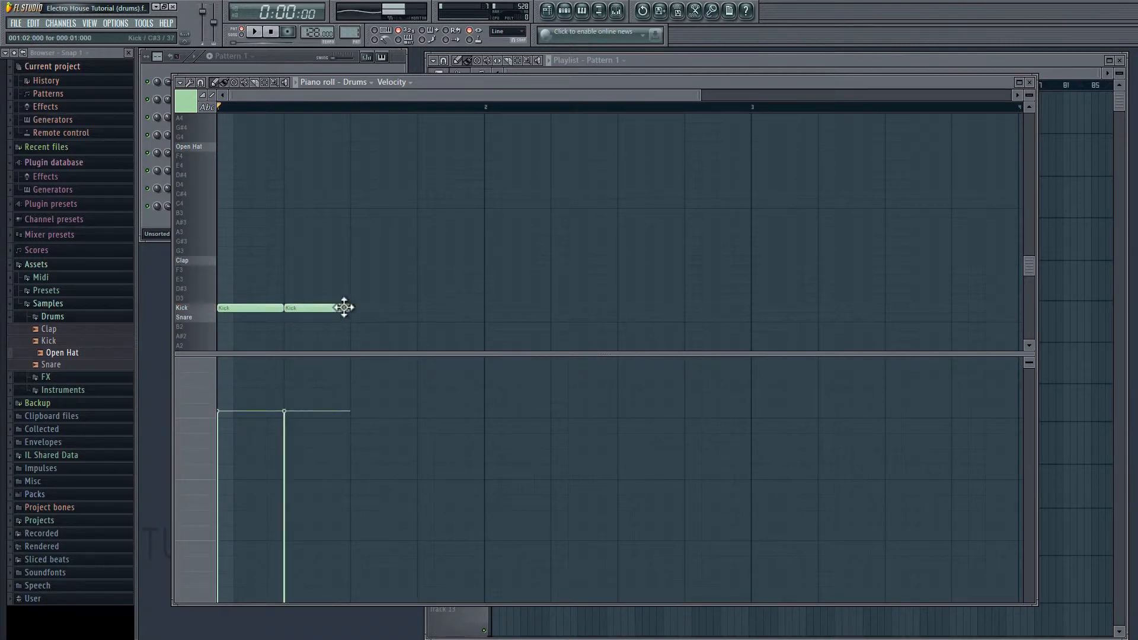
{"action": "left_click", "coordinate": [357, 312]}
{"action": "left_click", "coordinate": [426, 312]}
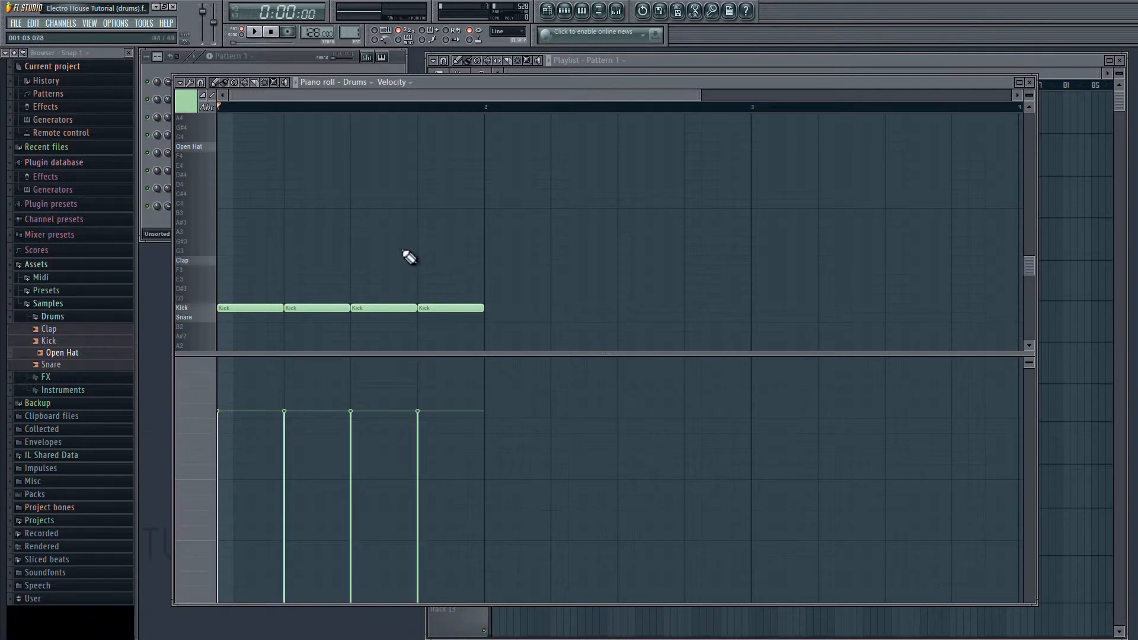
{"action": "key", "text": "space"}
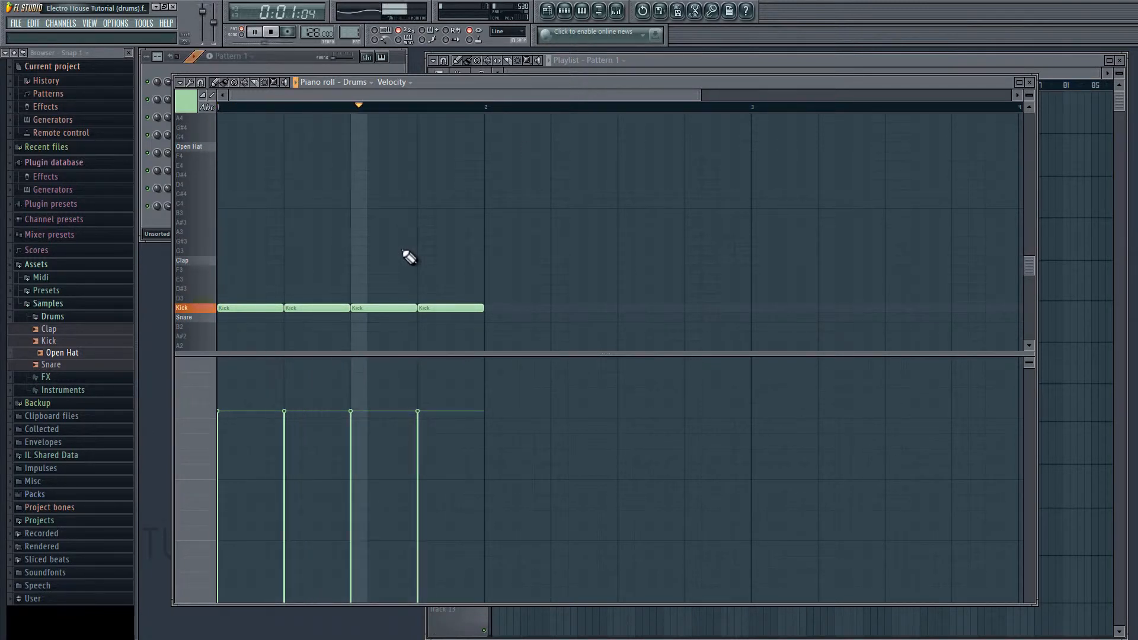
{"action": "key", "text": "space"}
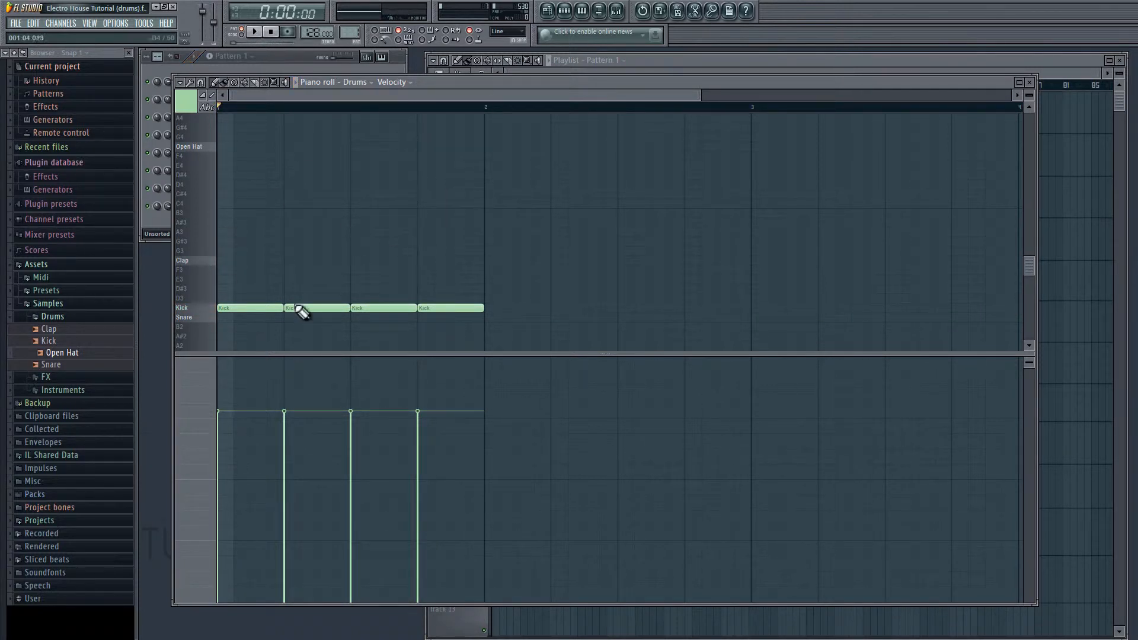
Add one-beat Snare notes on all four beats of bar 1 and play the pattern with them
{"action": "left_click", "coordinate": [227, 318]}
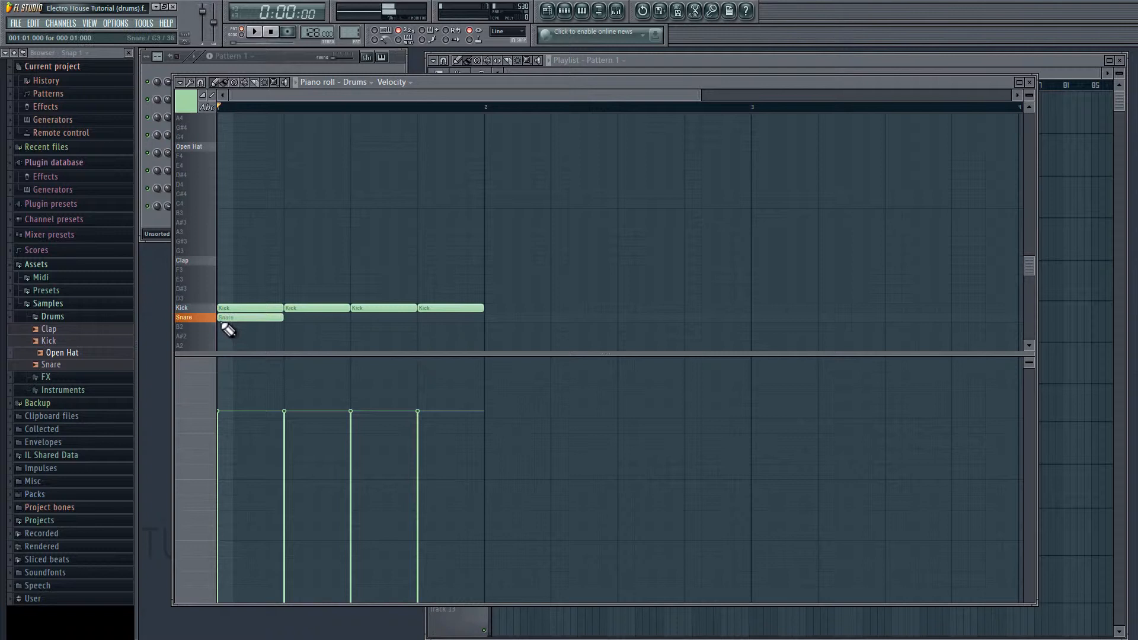
{"action": "left_click", "coordinate": [289, 318]}
{"action": "left_click", "coordinate": [354, 319]}
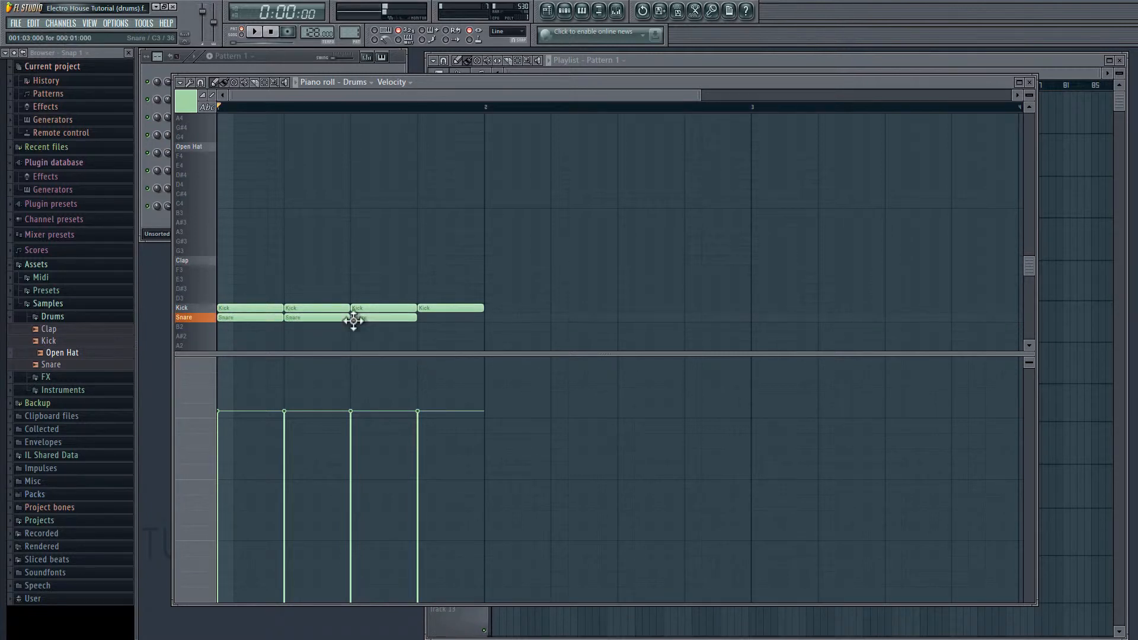
{"action": "left_click", "coordinate": [420, 318]}
{"action": "key", "text": "space"}
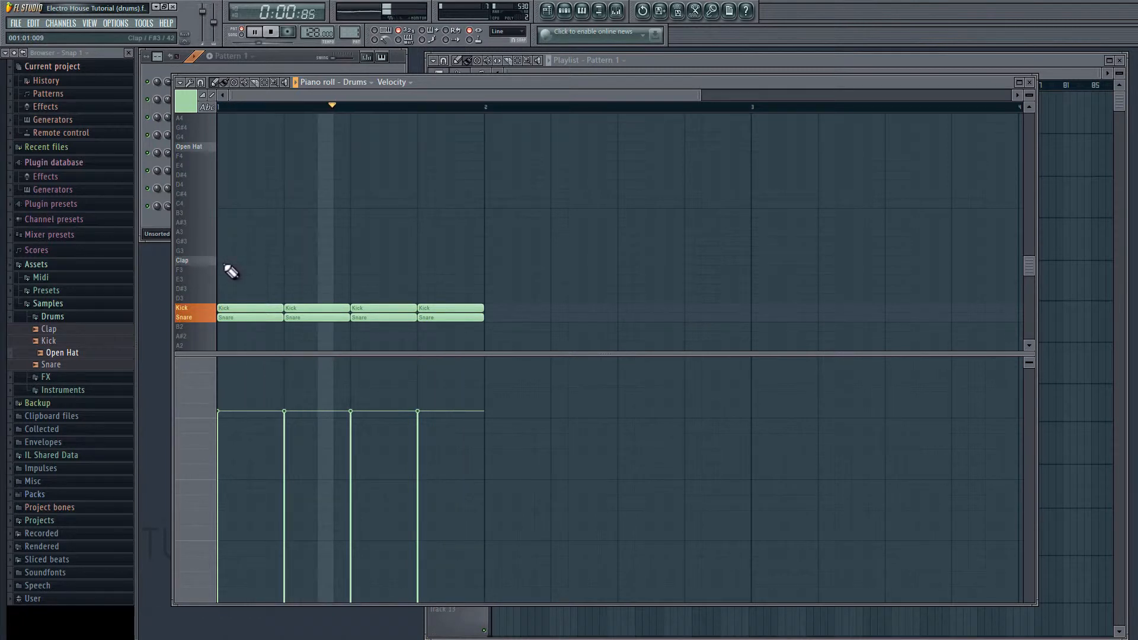
{"action": "key", "text": "space"}
Add one-beat Clap notes on all four beats of bar 1 and listen to the pattern
{"action": "left_click", "coordinate": [243, 260]}
{"action": "left_click", "coordinate": [290, 263]}
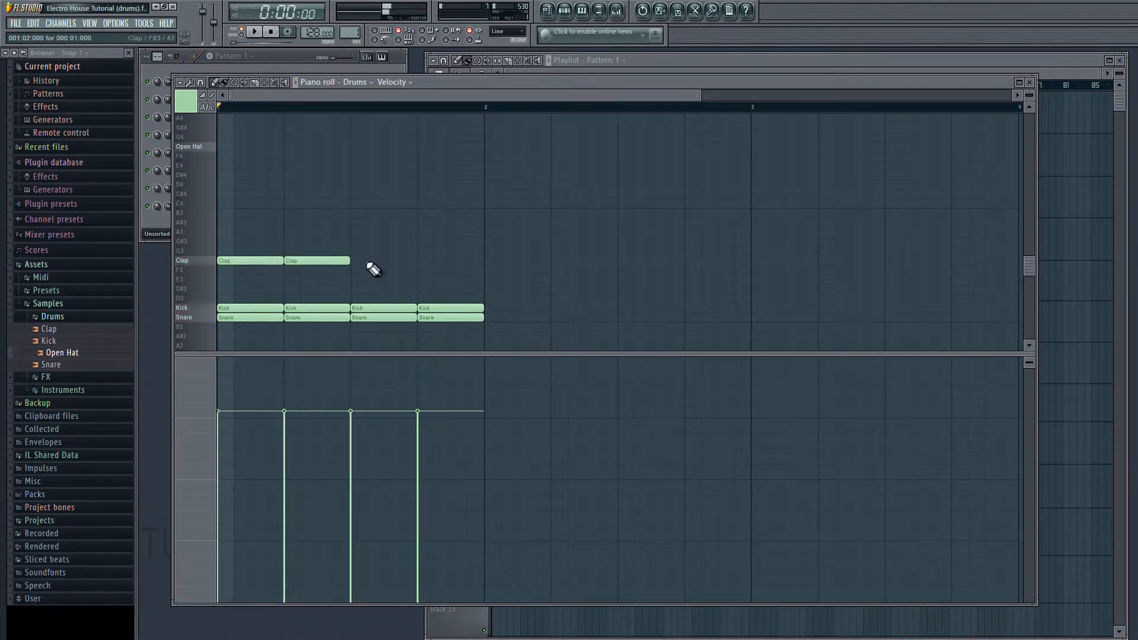
{"action": "left_click", "coordinate": [355, 261]}
{"action": "left_click", "coordinate": [428, 263]}
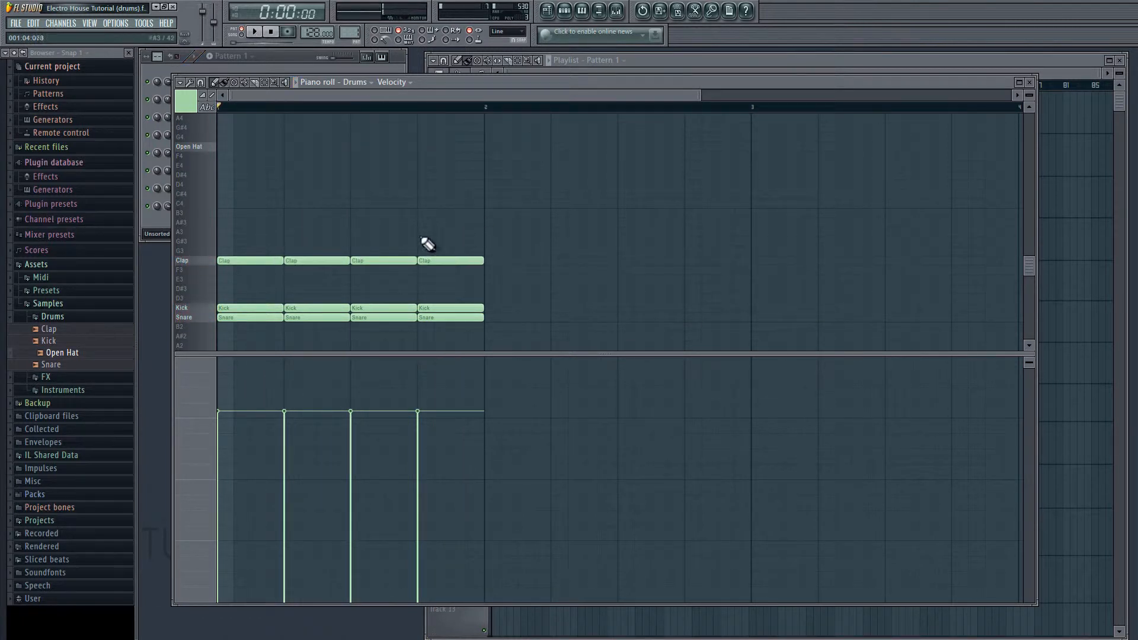
{"action": "key", "text": "space"}
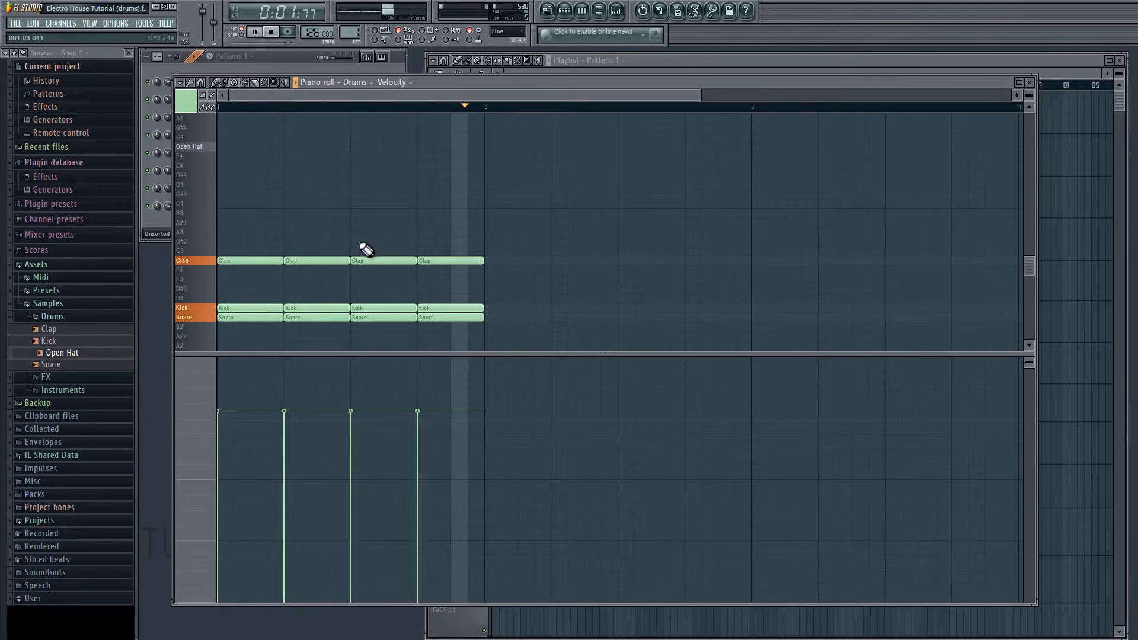
{"action": "key", "text": "space"}
Add one-beat Open Hat notes on all four beats of bar 1 and listen to the full drum pattern
{"action": "left_click", "coordinate": [229, 146]}
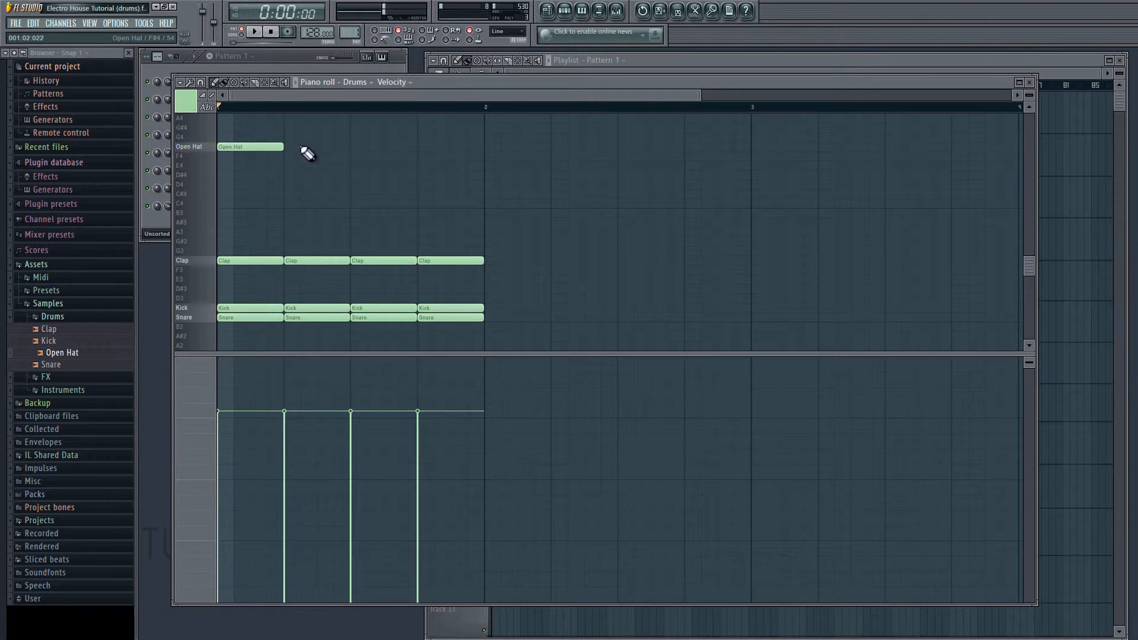
{"action": "left_click", "coordinate": [291, 146]}
{"action": "left_click", "coordinate": [352, 147]}
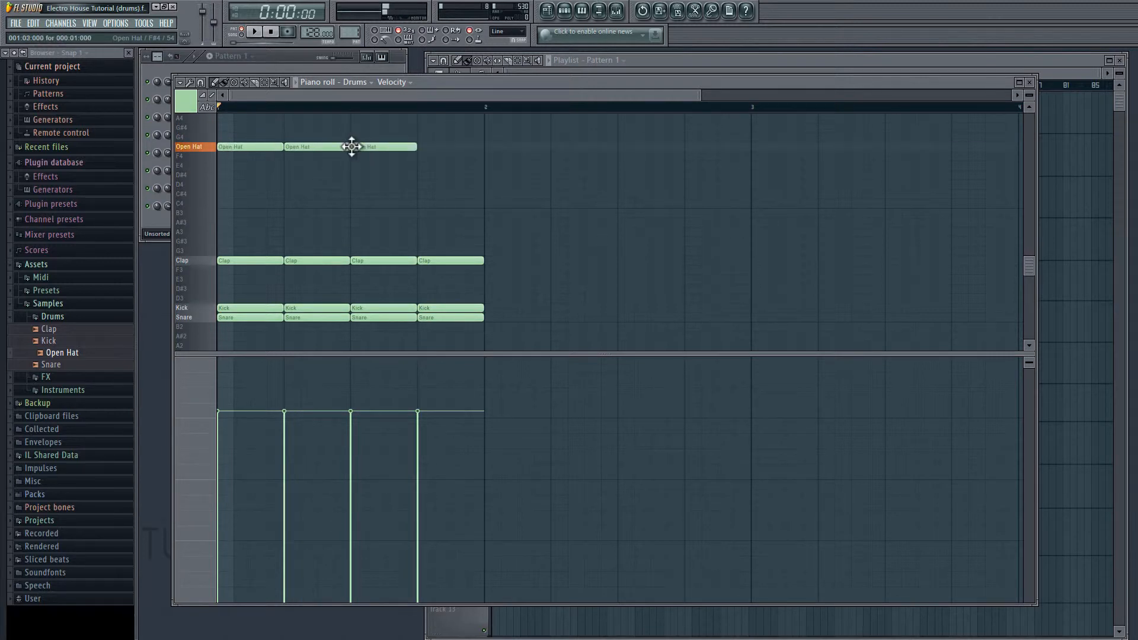
{"action": "left_click", "coordinate": [428, 147]}
{"action": "key", "text": "space"}
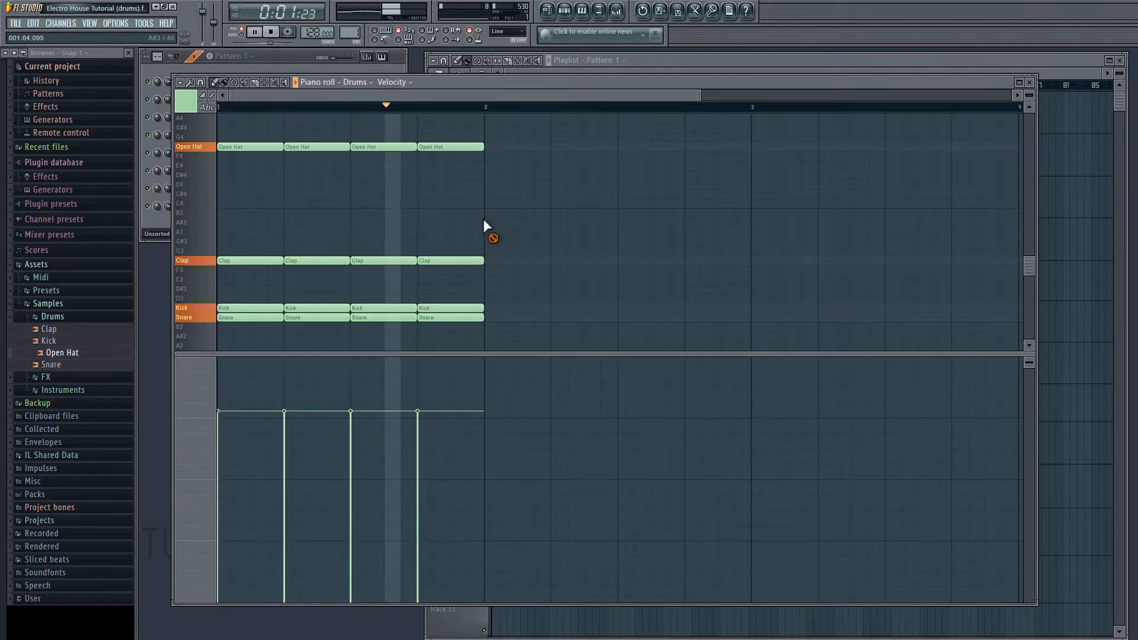
{"action": "key", "text": "space"}
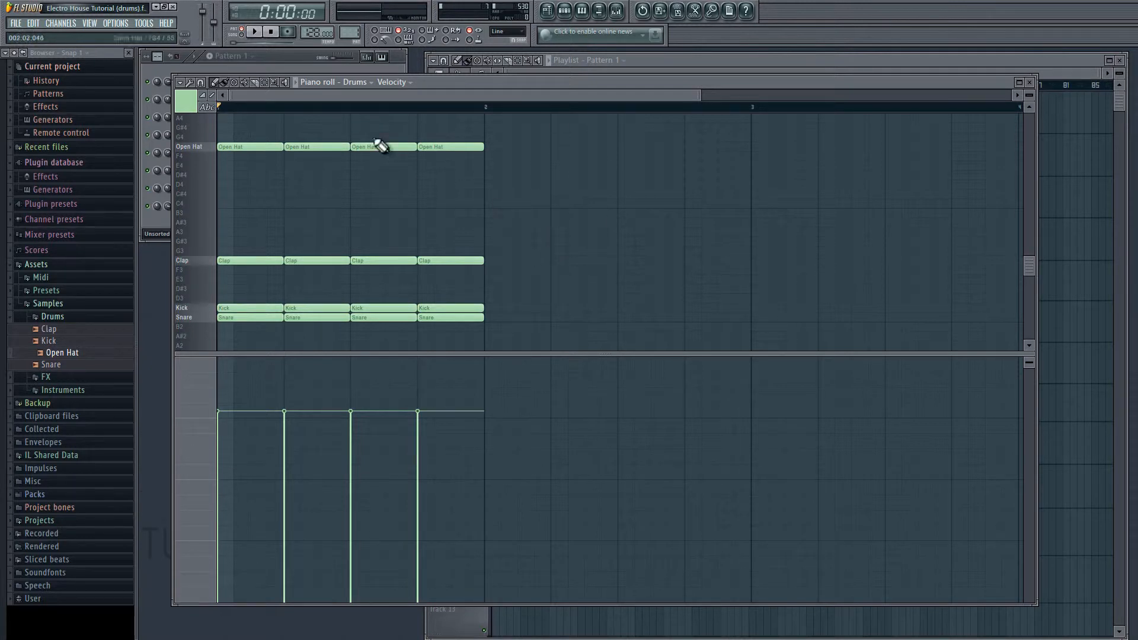
Open the Drums channel's FPC editor, select the Clap pad and adjust its layer volume to about 65% while playing the pattern
{"action": "left_click", "coordinate": [296, 55]}
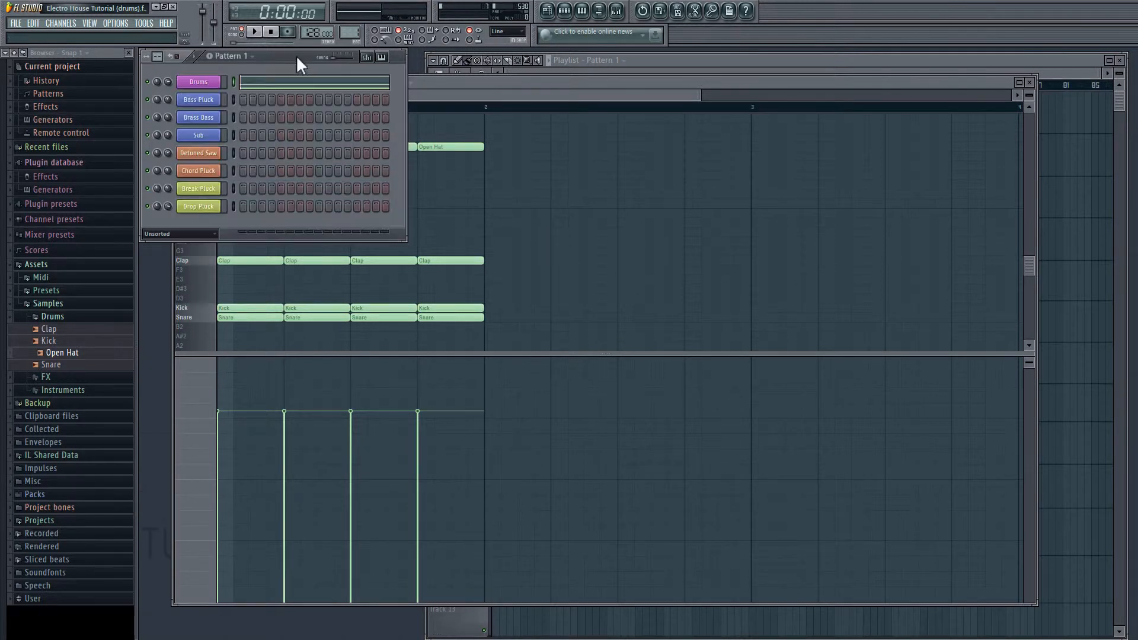
{"action": "left_click", "coordinate": [204, 84]}
{"action": "left_click_drag", "start_coordinate": [486, 125], "coordinate": [489, 90]}
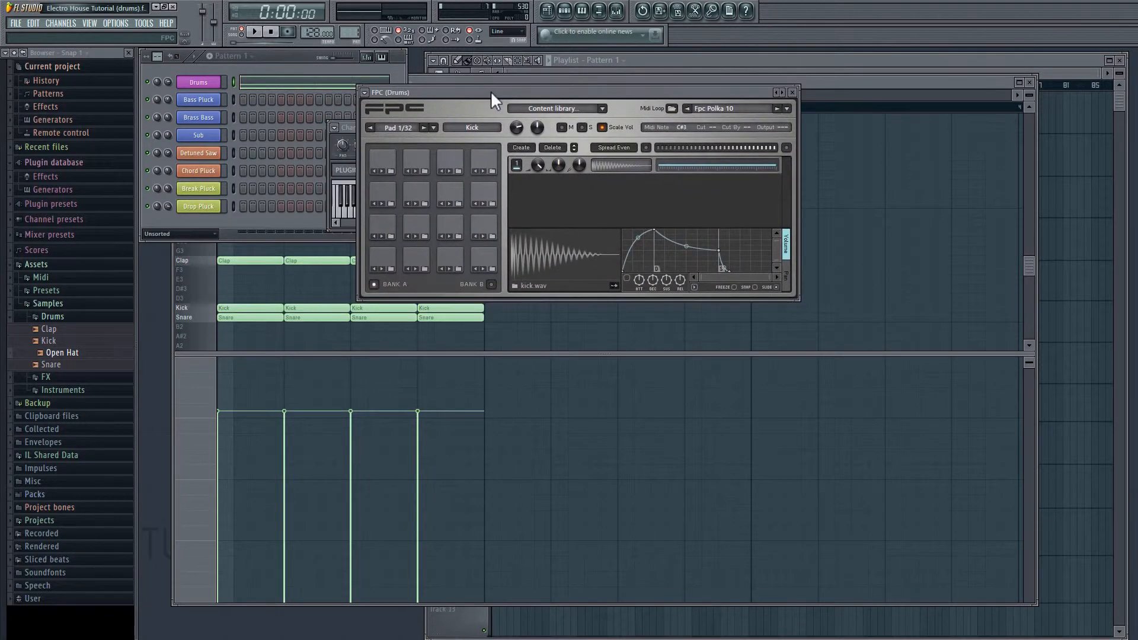
{"action": "left_click", "coordinate": [461, 268]}
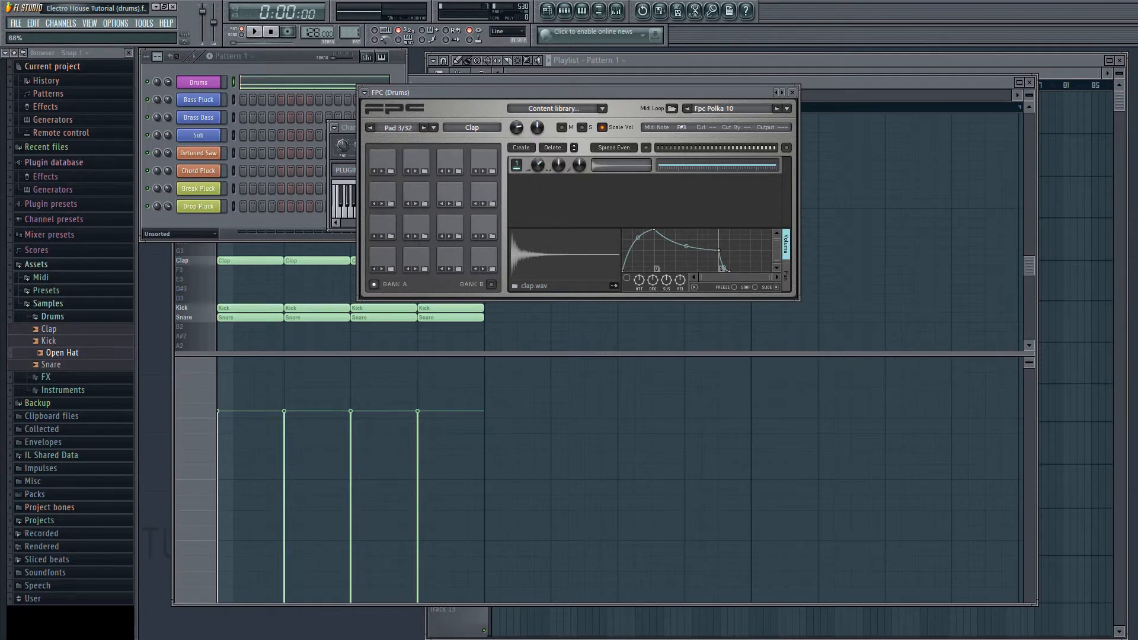
{"action": "key", "text": "space"}
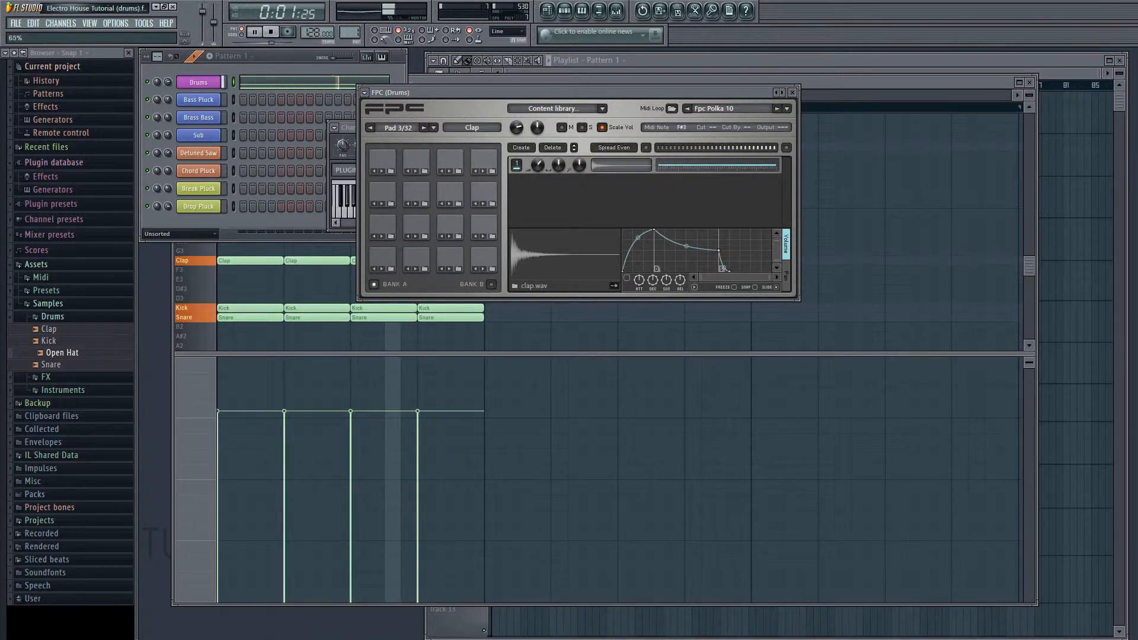
{"action": "key", "text": "space"}
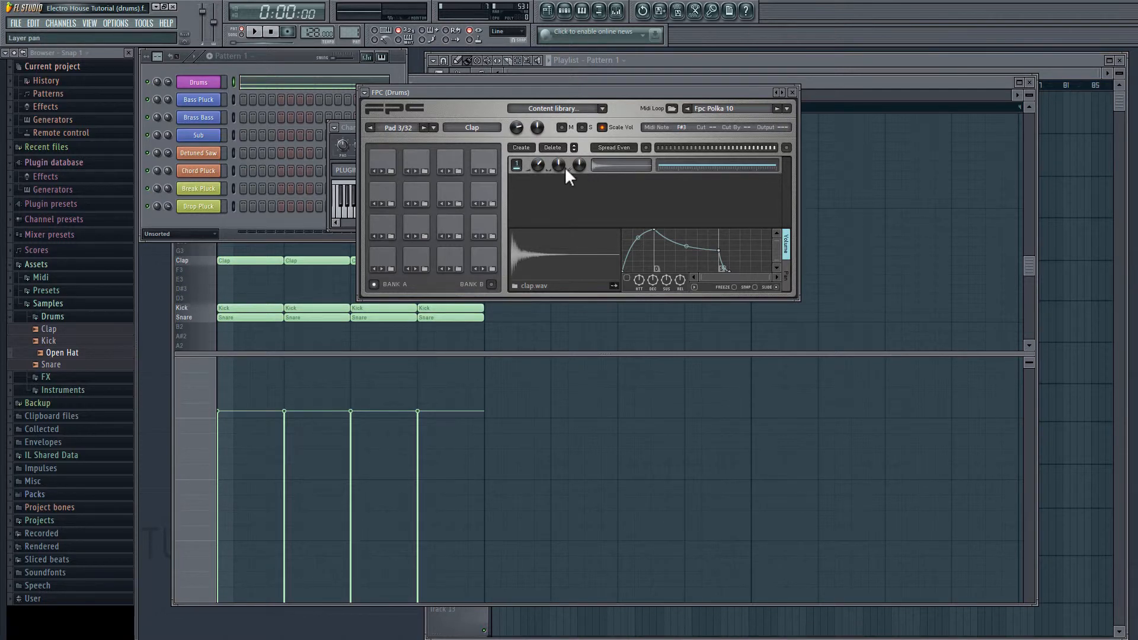
Close the FPC editor, the Drums piano roll and the Drums channel settings to clear the playlist
{"action": "left_click_drag", "start_coordinate": [756, 93], "coordinate": [725, 107]}
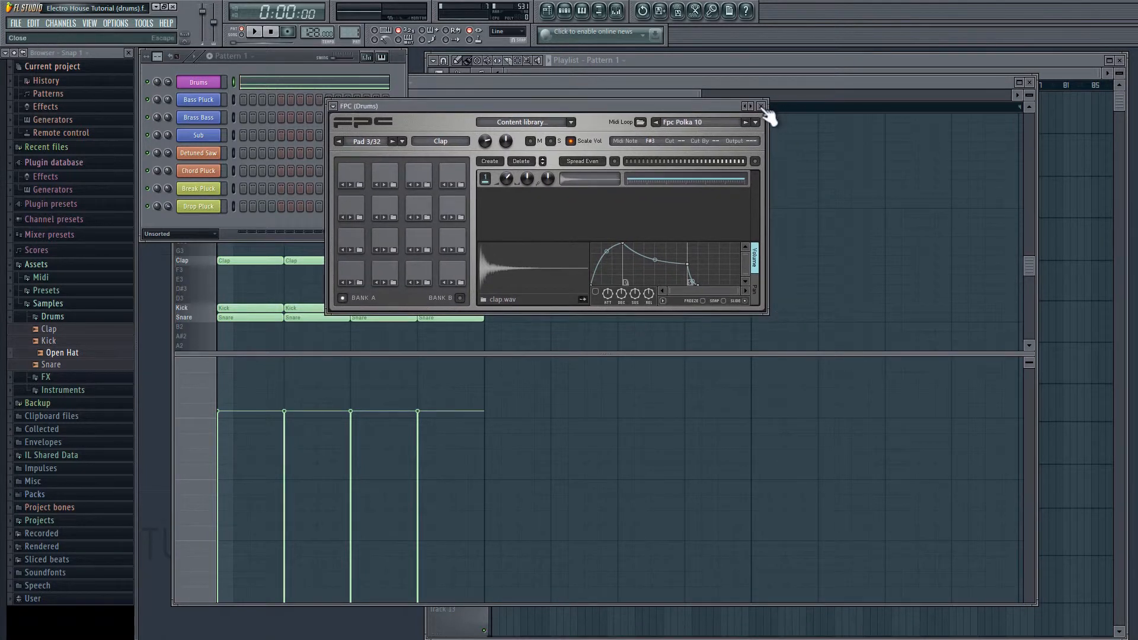
{"action": "left_click", "coordinate": [761, 107]}
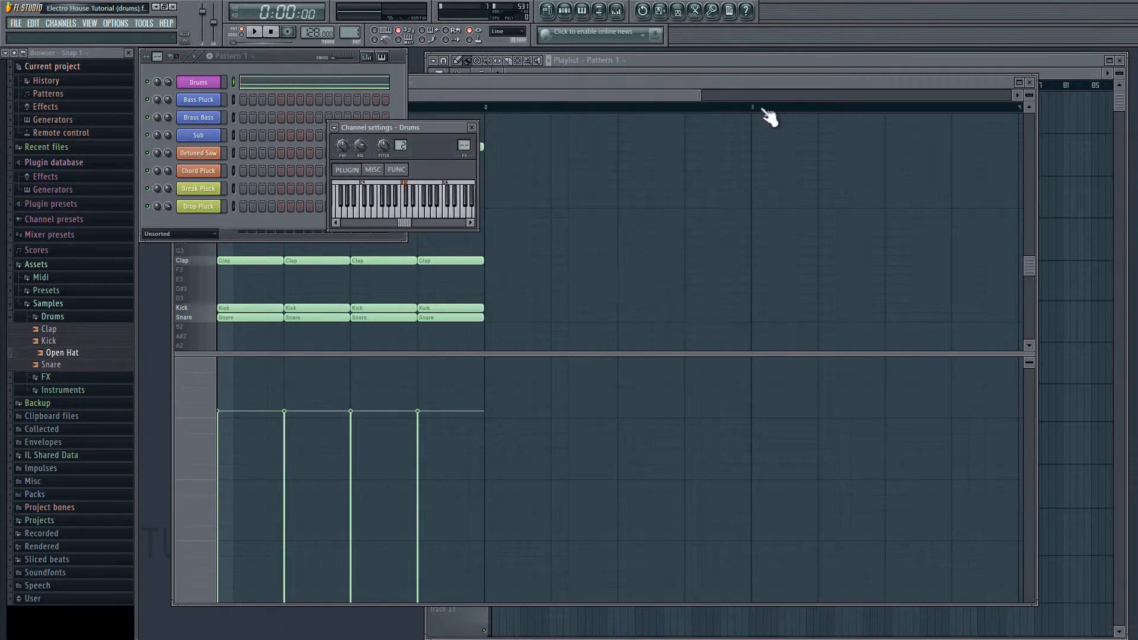
{"action": "left_click", "coordinate": [1029, 82]}
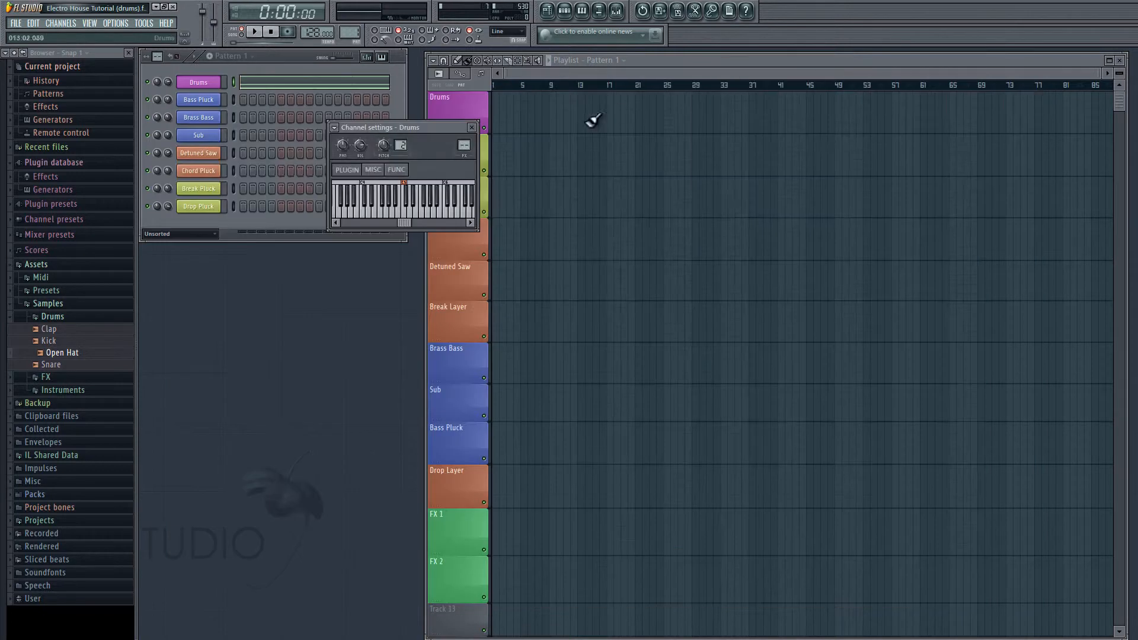
{"action": "left_click", "coordinate": [471, 128]}
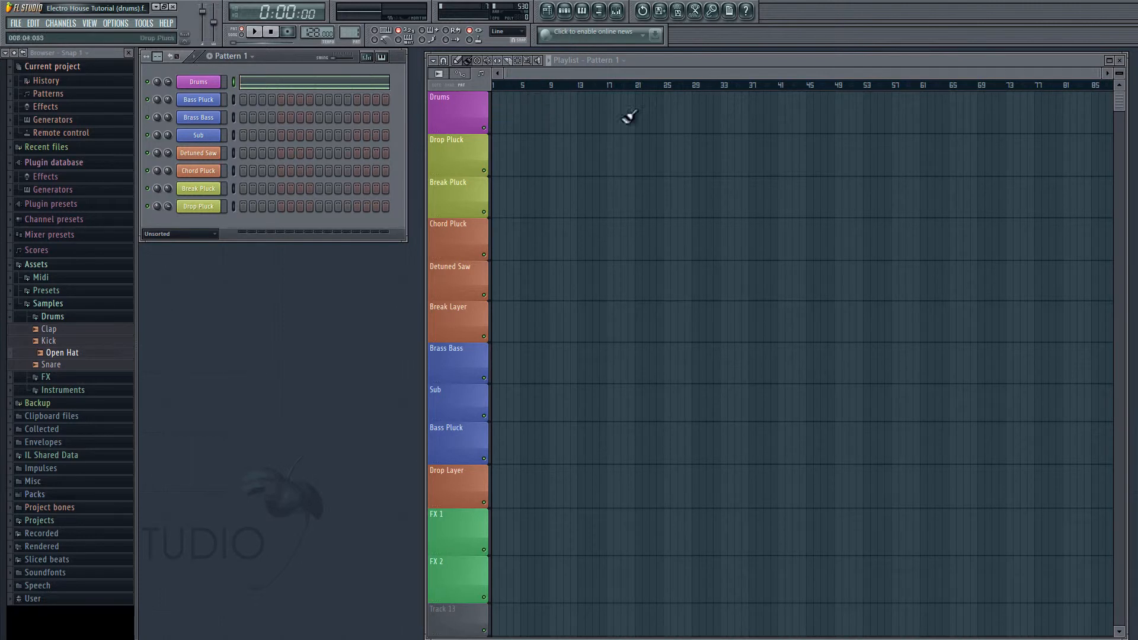
Paint Pattern 1 clips along the playlist's Drums track from bar 1 through bar 16
{"action": "left_click", "coordinate": [502, 115]}
{"action": "left_click_drag", "start_coordinate": [552, 121], "coordinate": [611, 117]}
{"action": "scroll", "coordinate": [572, 112], "scroll_direction": "up", "scroll_amount": 3}
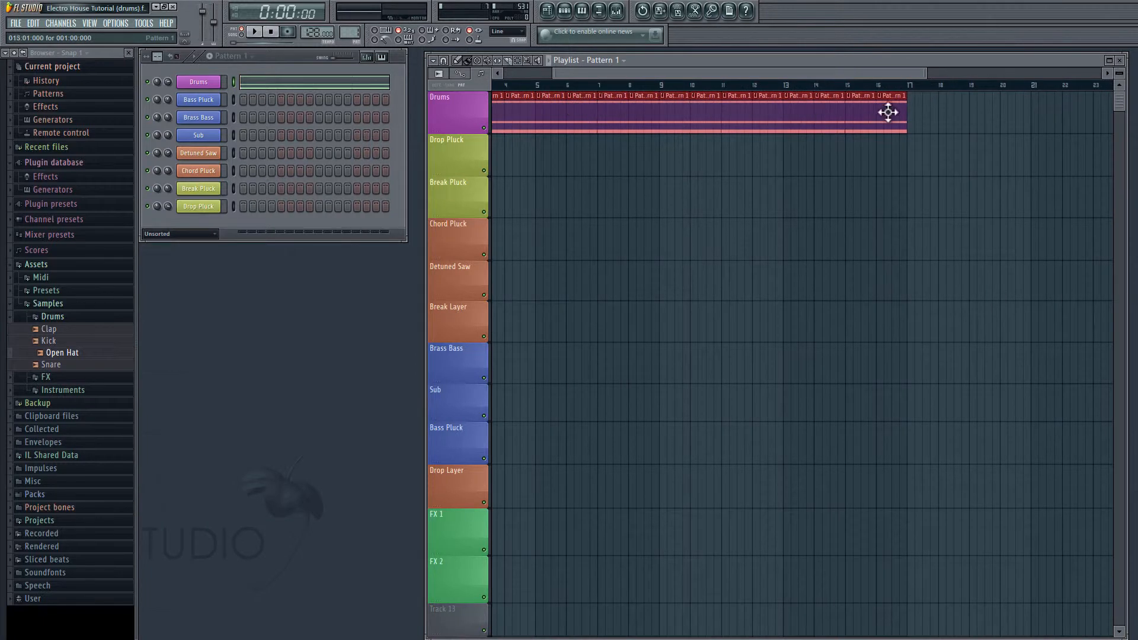
{"action": "left_click_drag", "start_coordinate": [614, 75], "coordinate": [437, 90]}
{"action": "scroll", "coordinate": [515, 115], "scroll_direction": "up", "scroll_amount": 2}
{"action": "scroll", "coordinate": [528, 169], "scroll_direction": "down", "scroll_amount": 2}
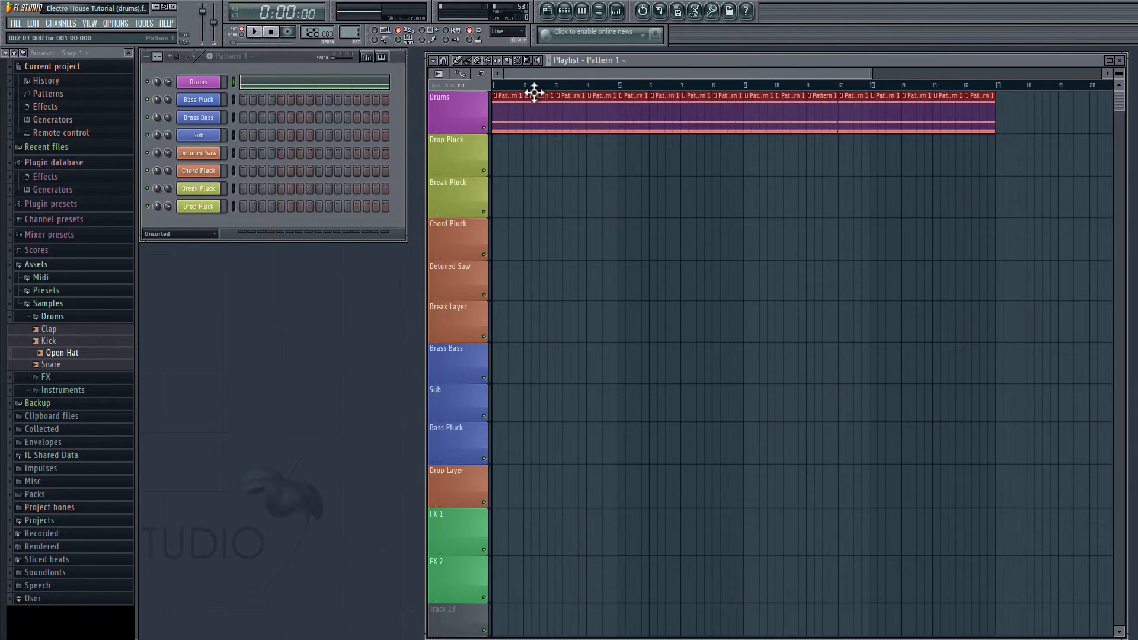
Switch playback to song mode, play the arranged drum clips from the start of the playlist and stop
{"action": "left_click", "coordinate": [267, 66]}
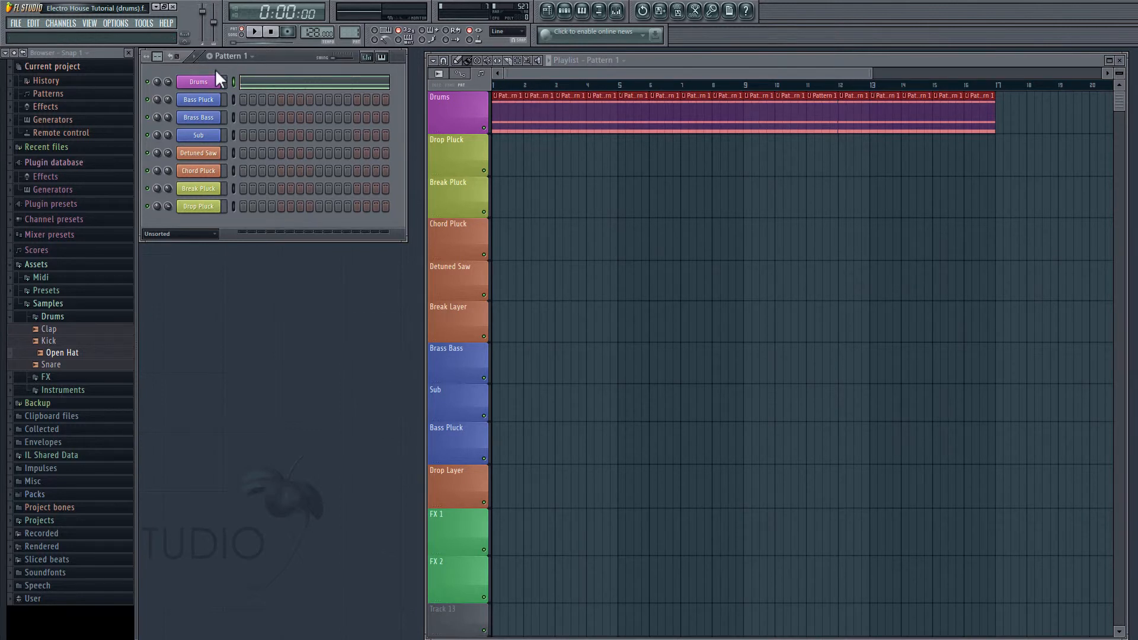
{"action": "left_click", "coordinate": [243, 36]}
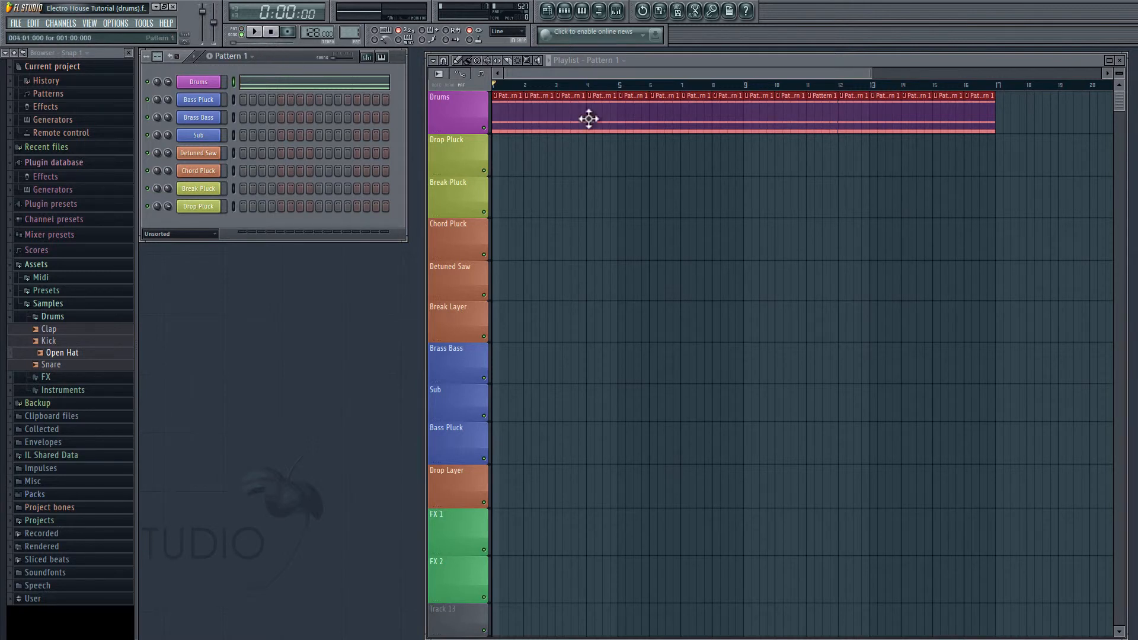
{"action": "left_click", "coordinate": [254, 32]}
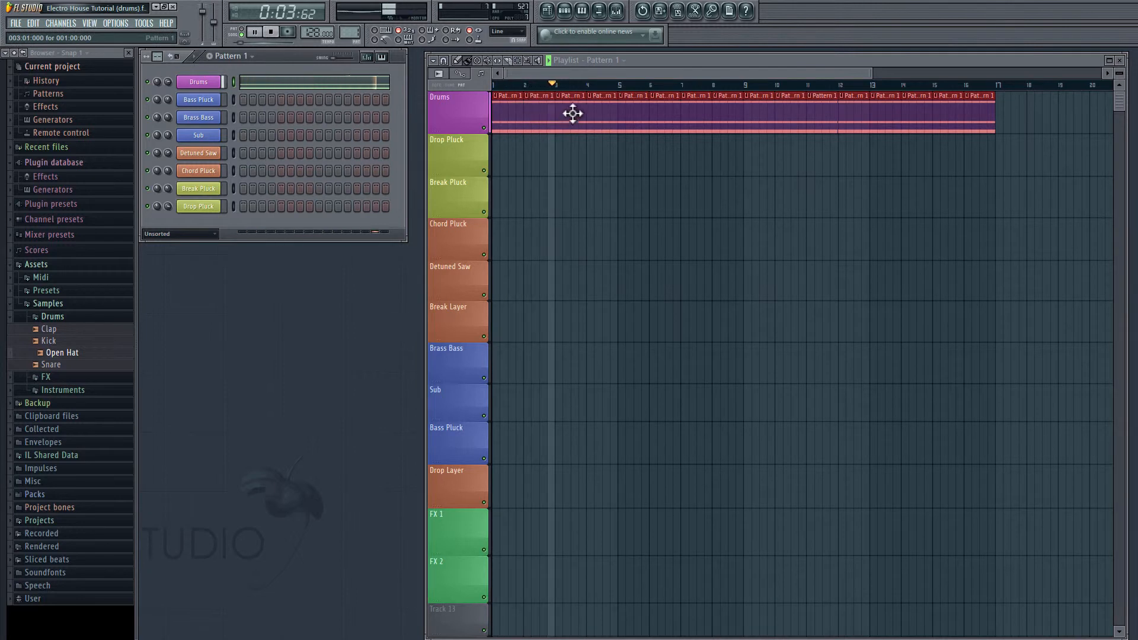
{"action": "key", "text": "space"}
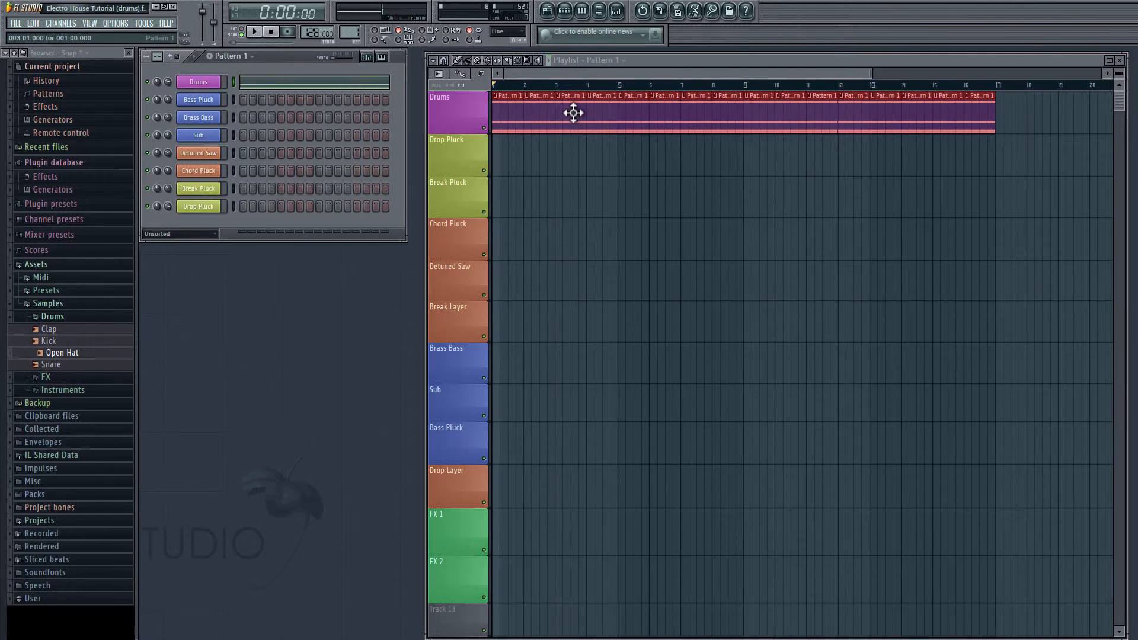